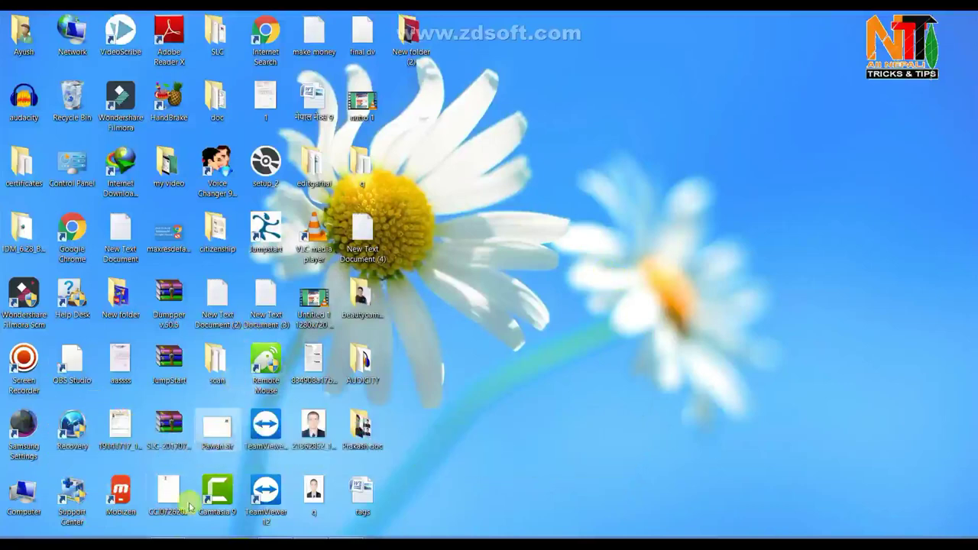
Restore Chrome to show the YouTube channel-art template with its 1546 x 423 safe area
click(200, 534)
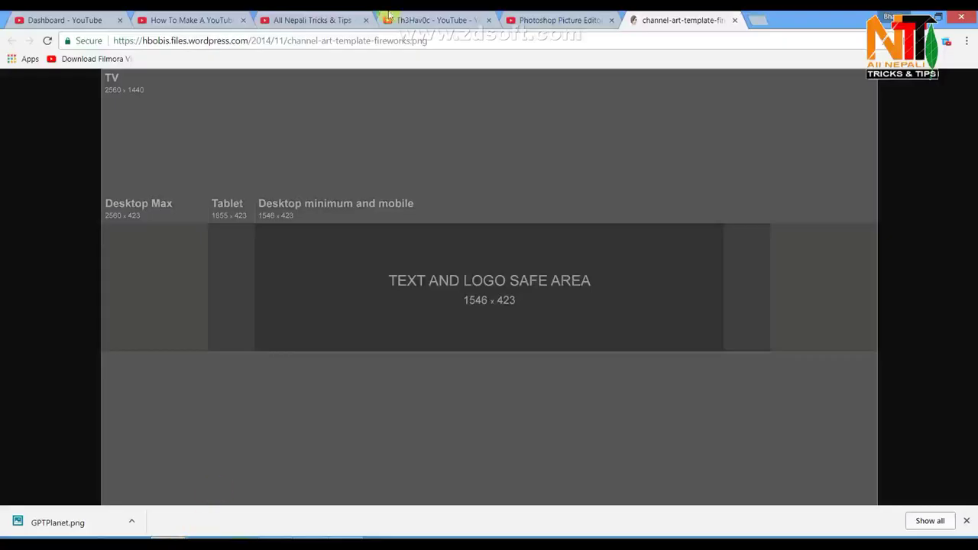
click(444, 21)
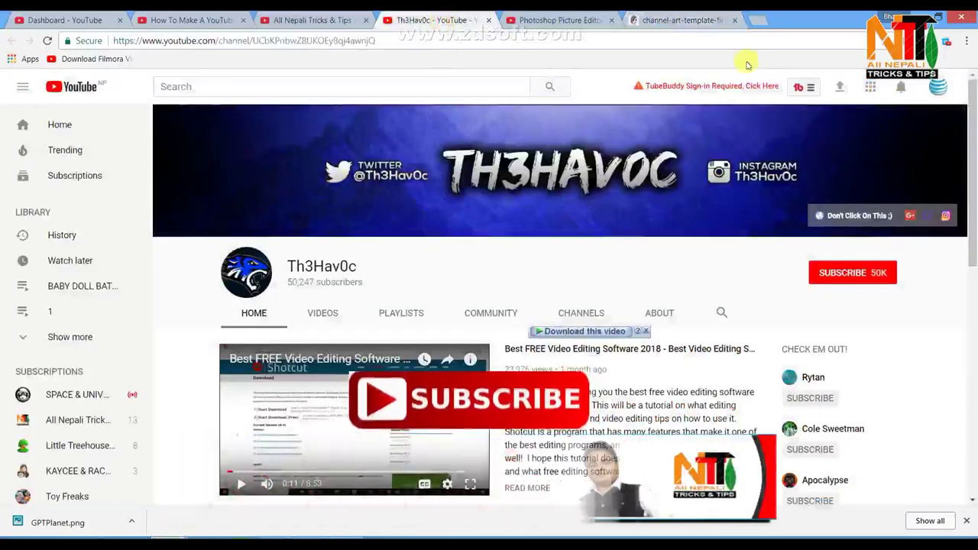
click(563, 17)
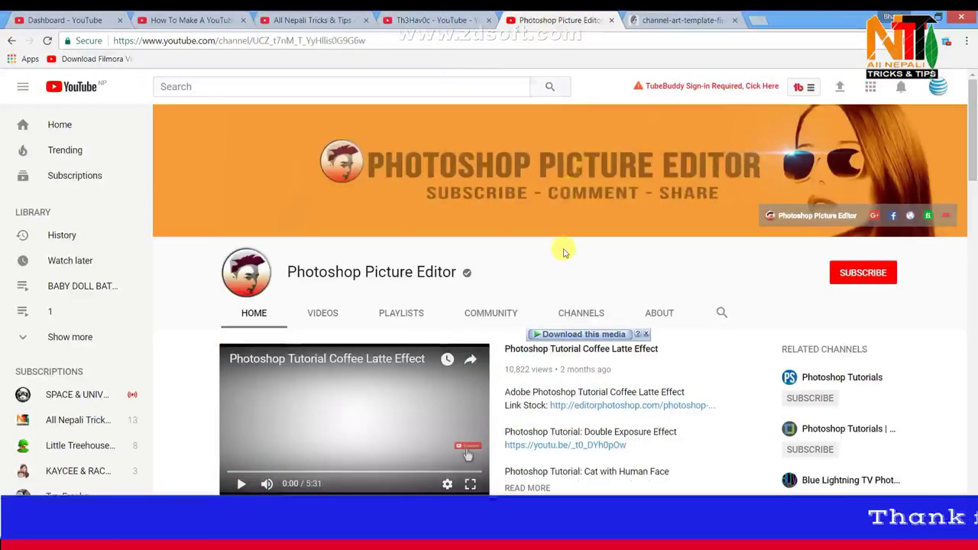
click(298, 26)
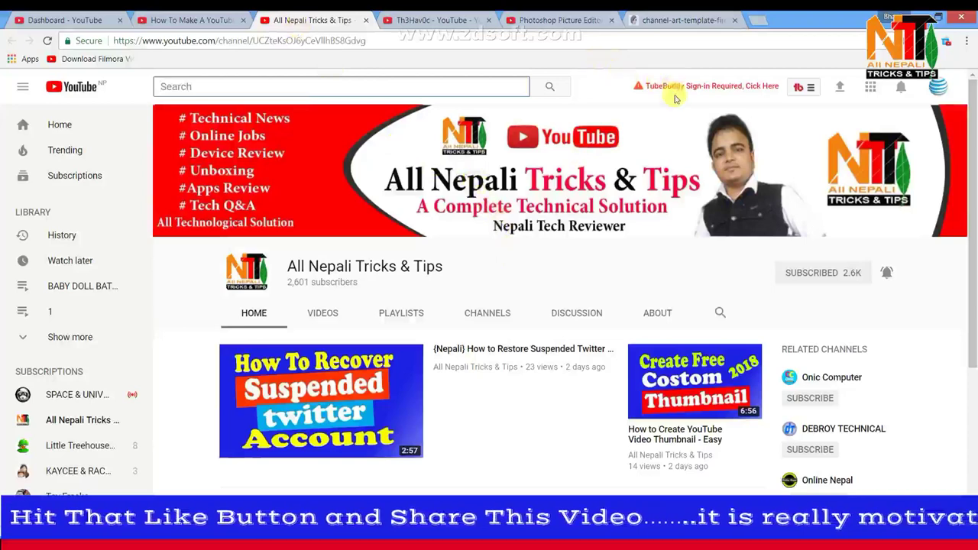
click(673, 21)
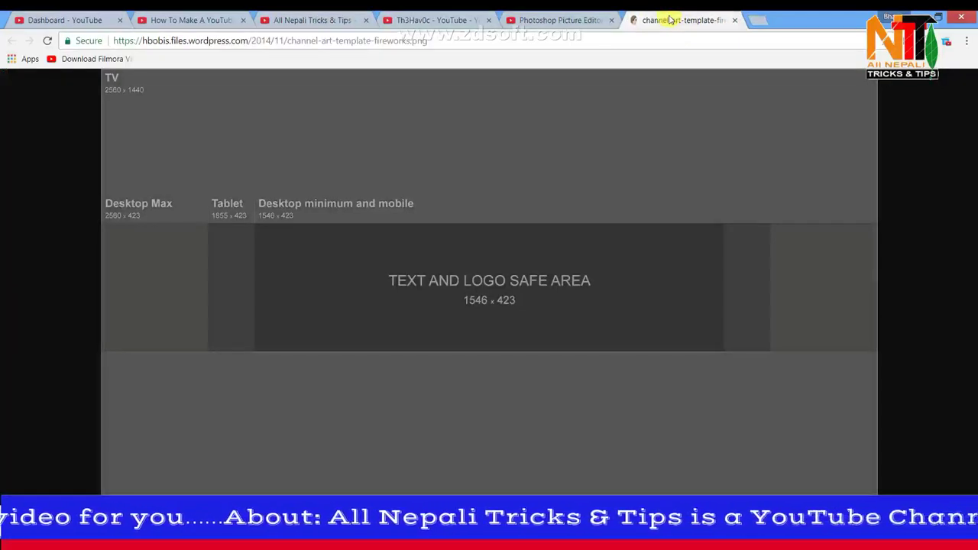
Bring up the template image's context menu, then minimise Chrome to reveal Photoshop
right_click(519, 141)
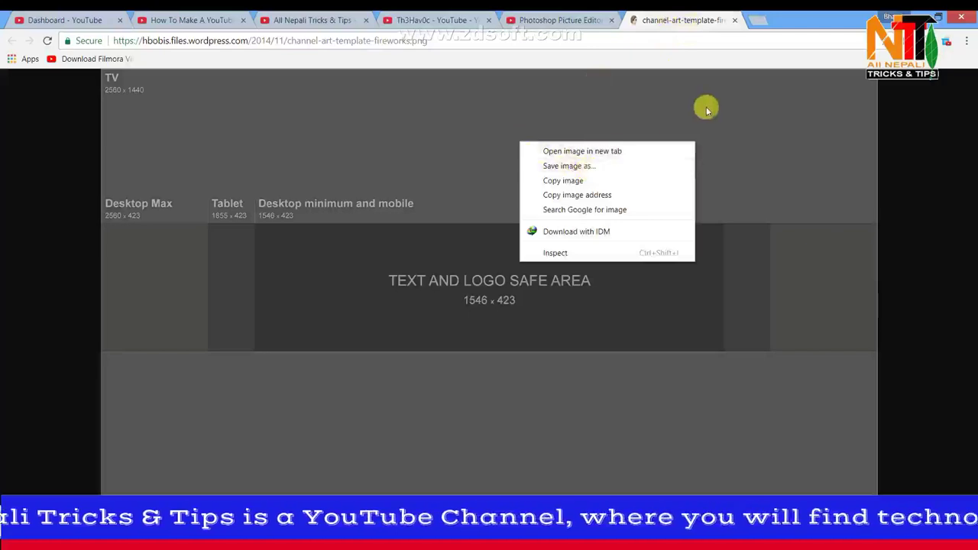
click(920, 14)
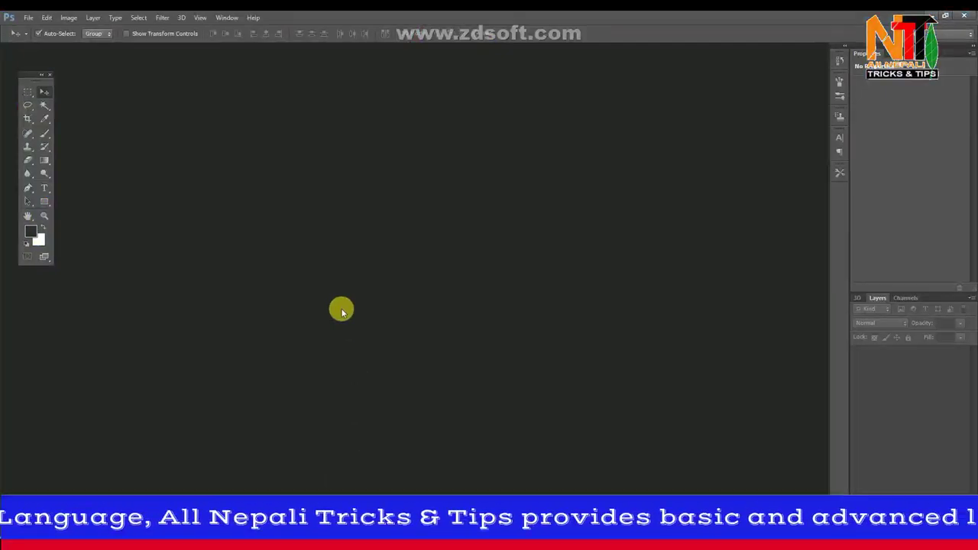
Open the 12q channel-art template image as a new Photoshop document
double_click(417, 291)
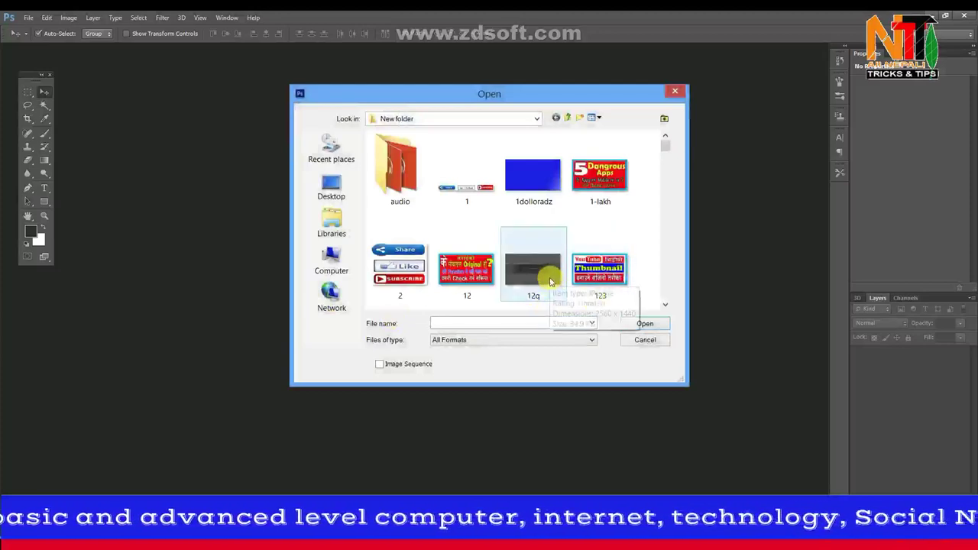
click(550, 282)
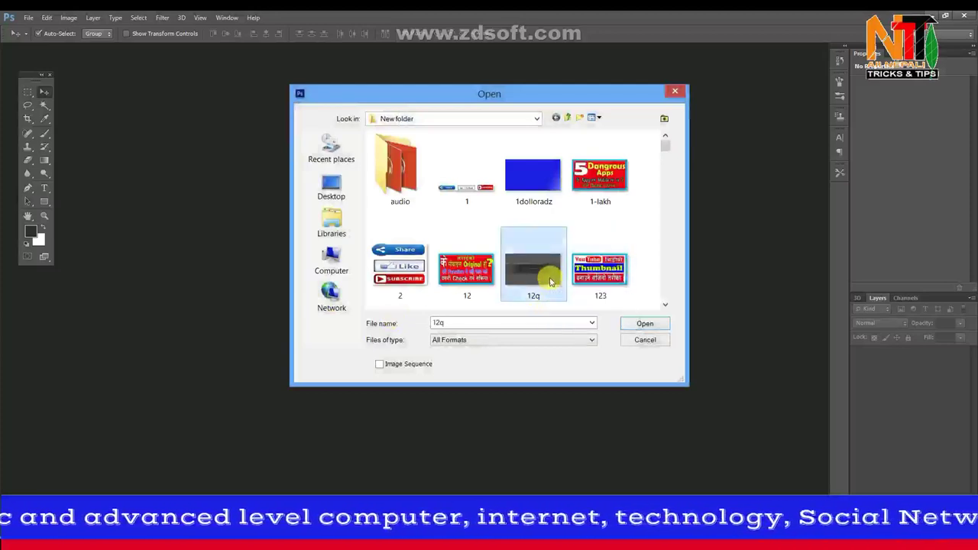
click(646, 325)
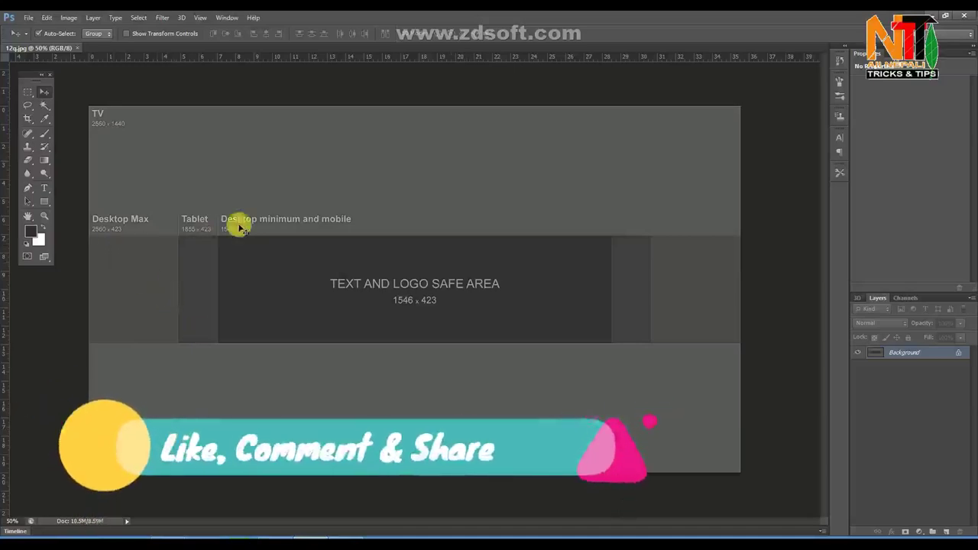
Draw a bright blue 2562 x 520 px rectangle, Rectangle 1, over the template's top TV band
click(44, 201)
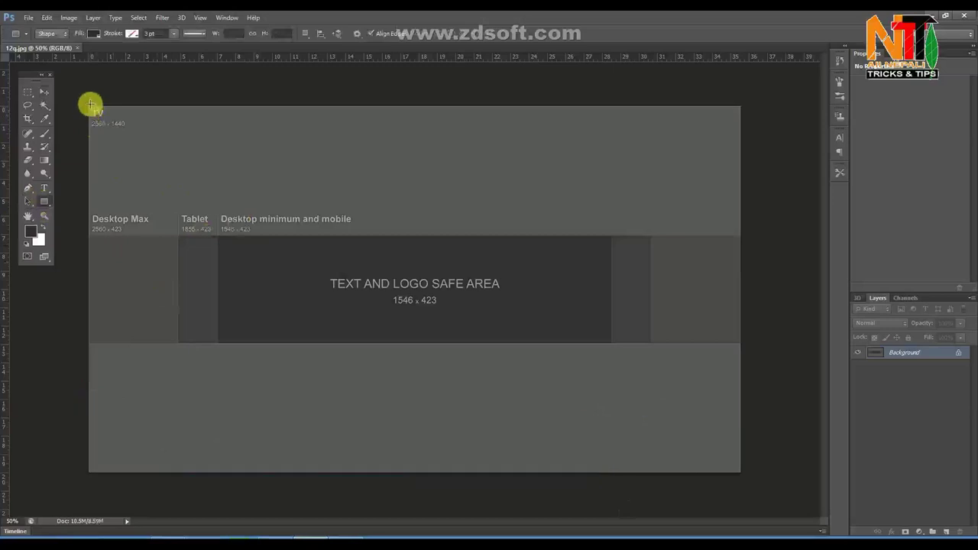
drag(91, 104, 659, 212)
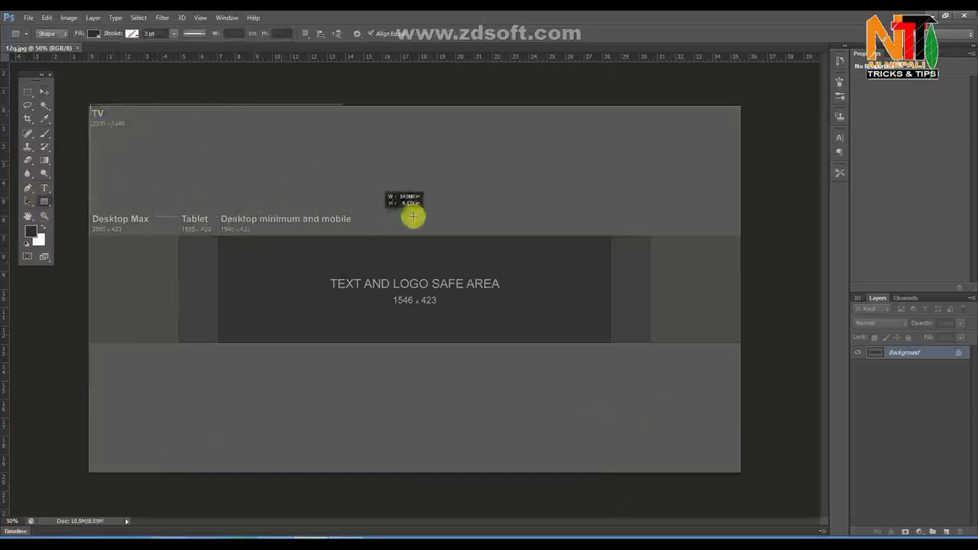
drag(659, 213, 742, 236)
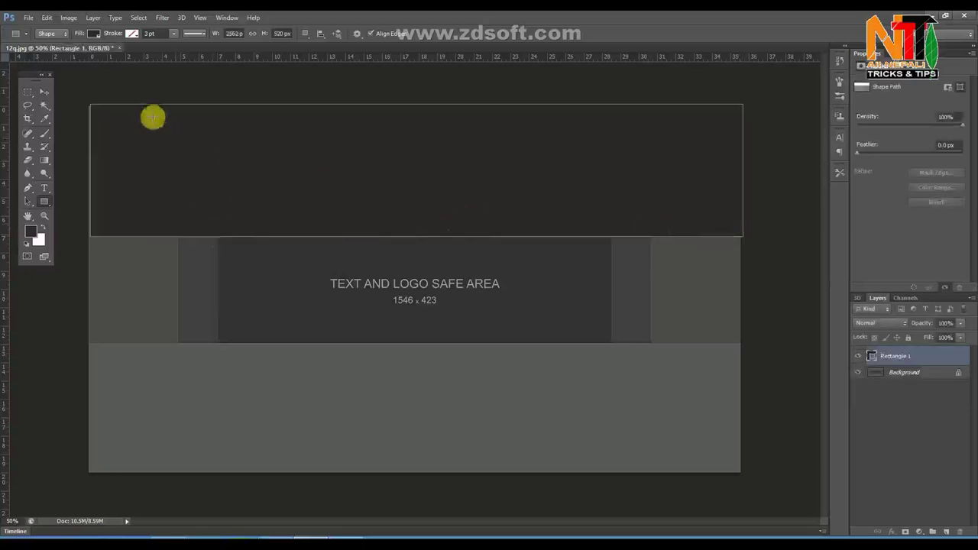
click(93, 33)
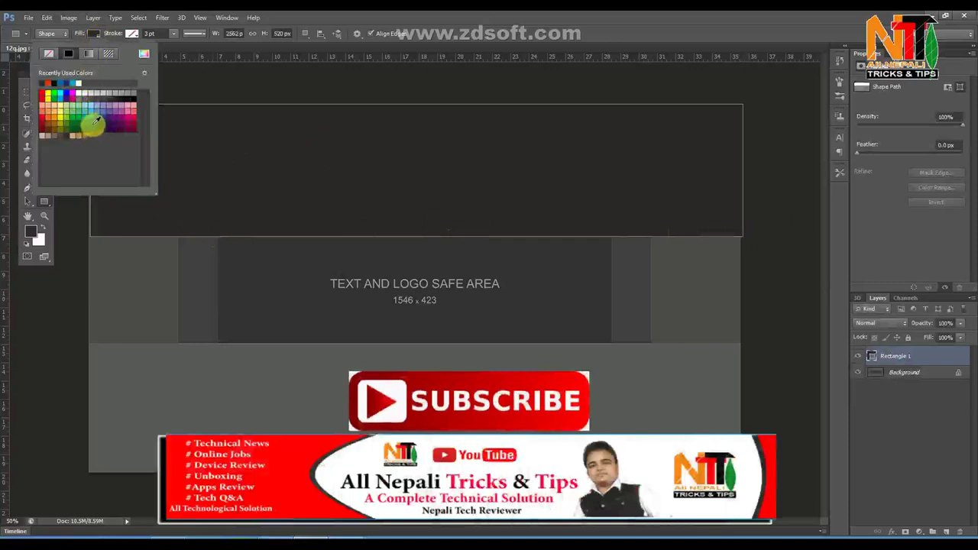
click(90, 112)
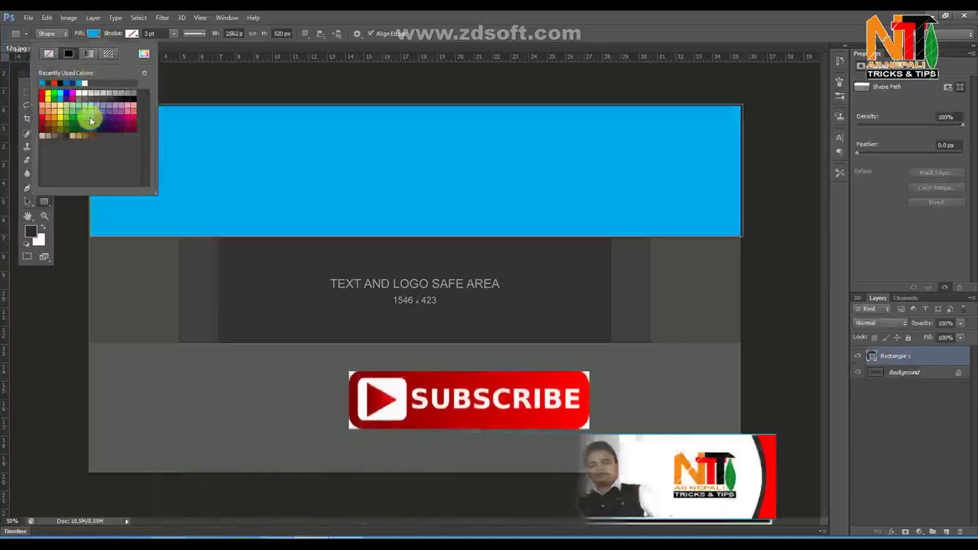
click(184, 66)
click(184, 74)
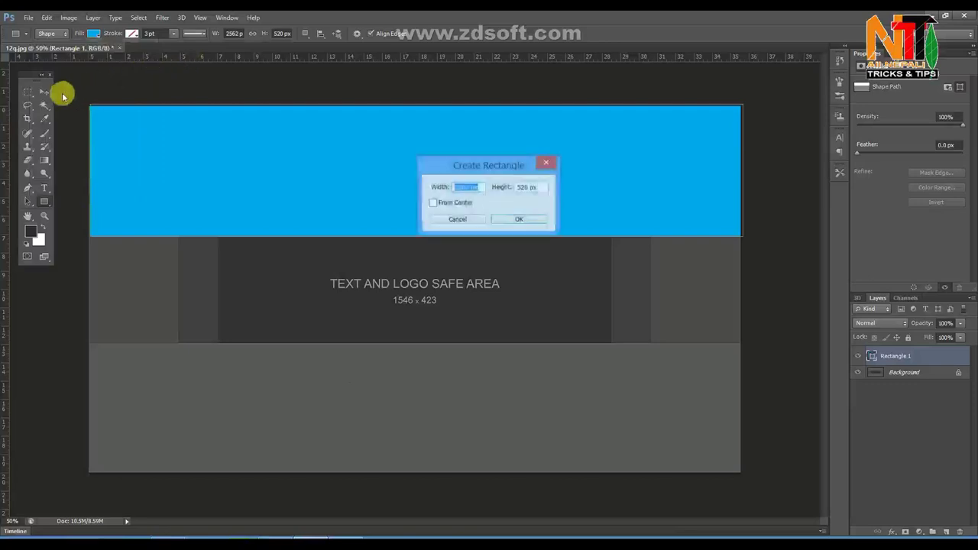
click(548, 163)
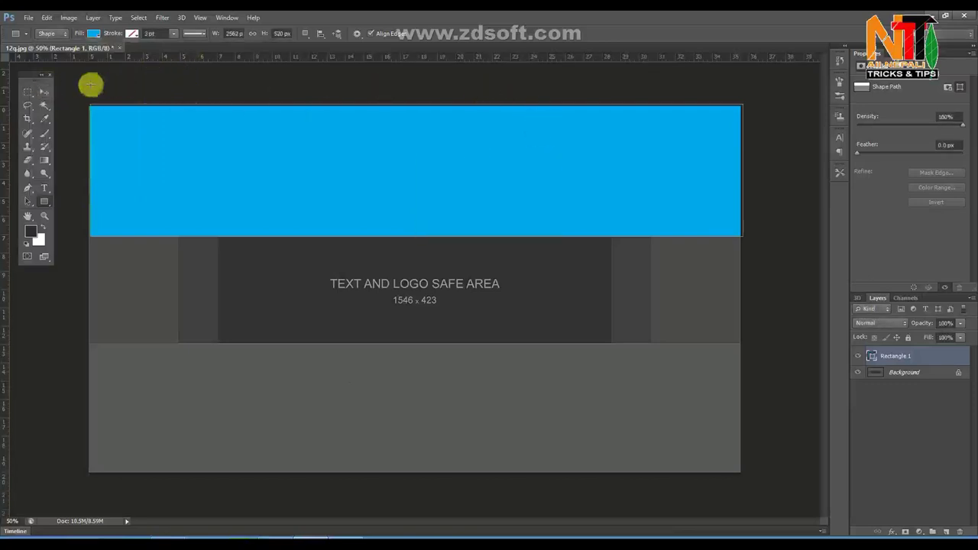
click(44, 92)
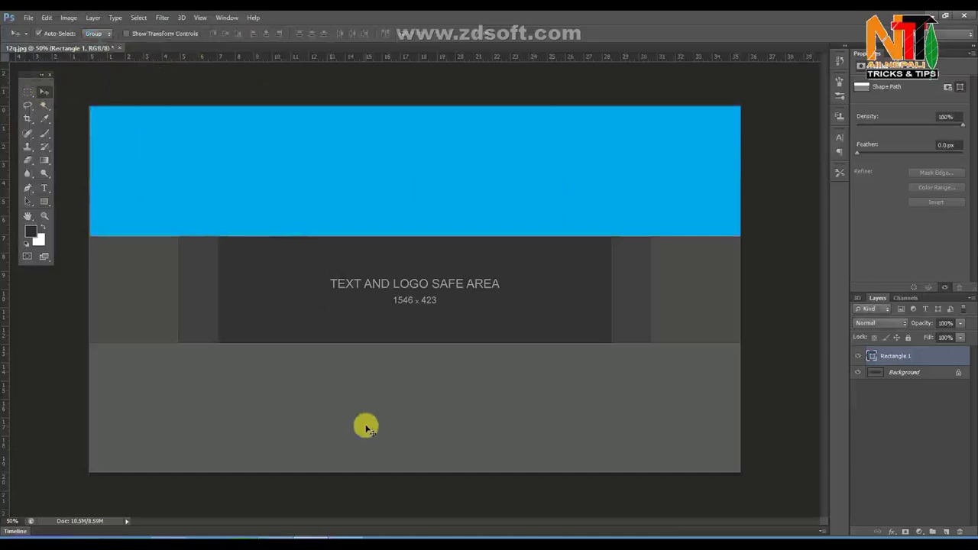
click(45, 202)
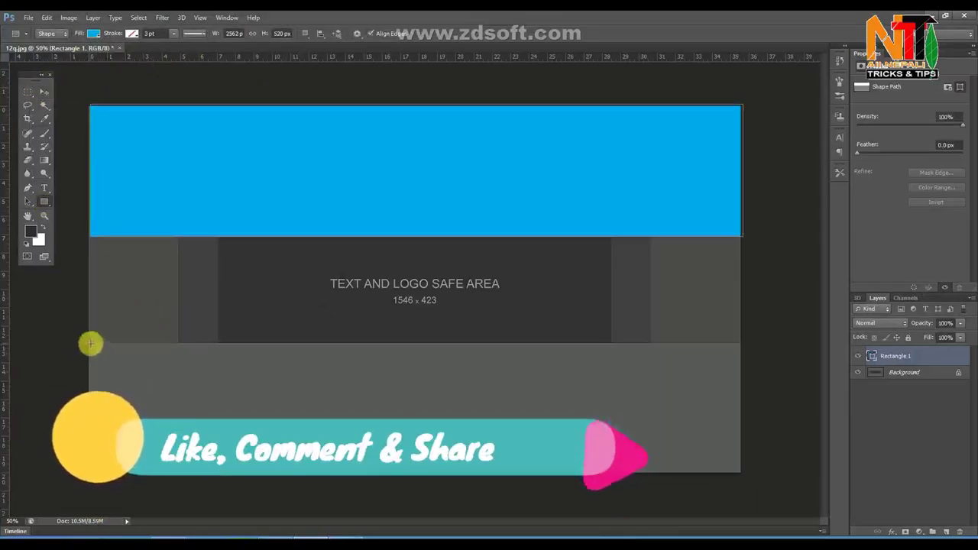
Draw Rectangle 2 over the bottom band, add safe-area edge guides, then draw Rectangle 3 across the middle
mouse_move(90, 344)
mouse_down()
mouse_move(624, 477)
mouse_move(742, 474)
mouse_up()
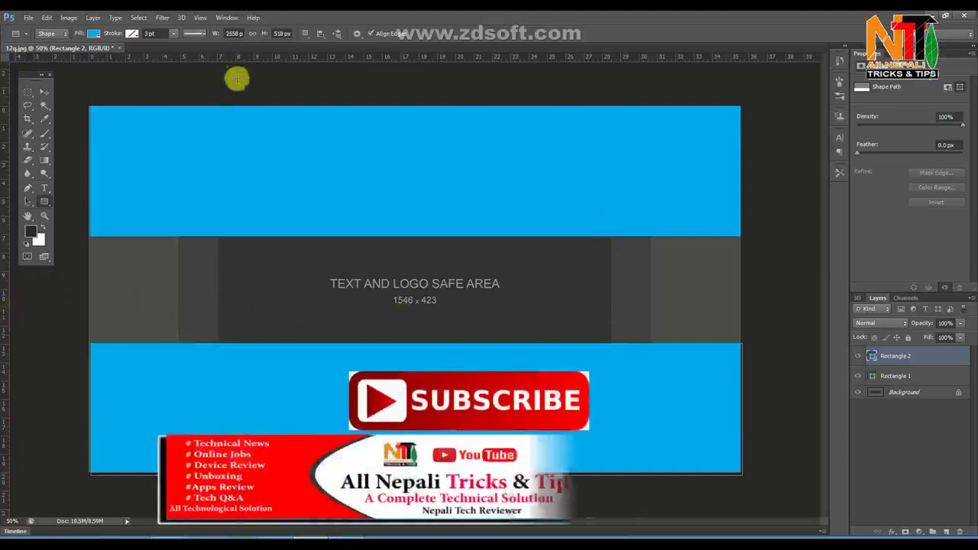
drag(7, 312, 217, 329)
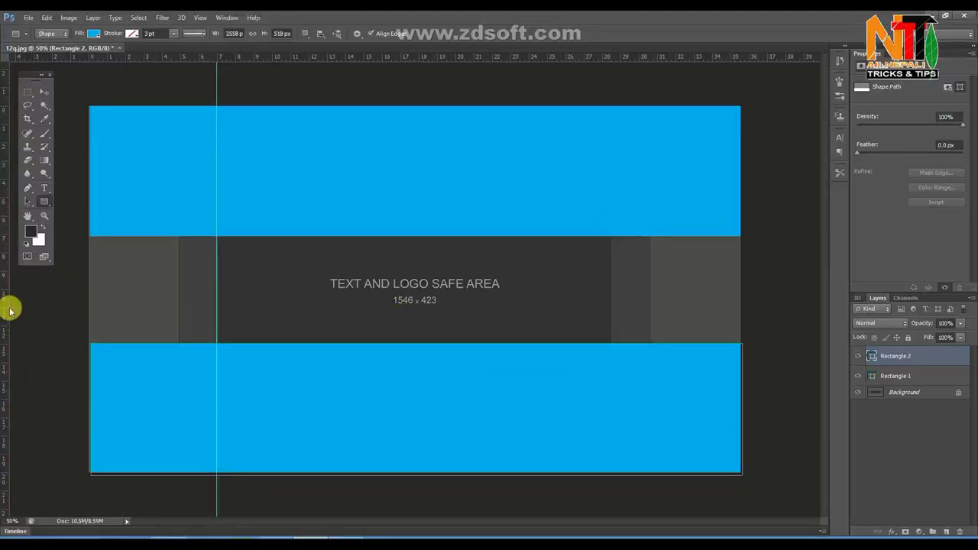
drag(9, 307, 613, 363)
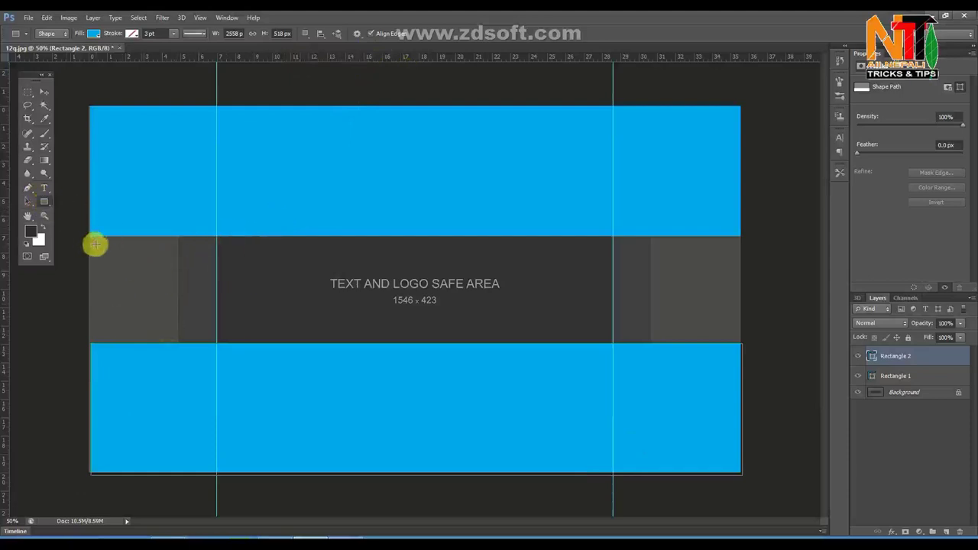
mouse_move(98, 248)
mouse_down()
mouse_move(675, 346)
mouse_move(740, 340)
mouse_up()
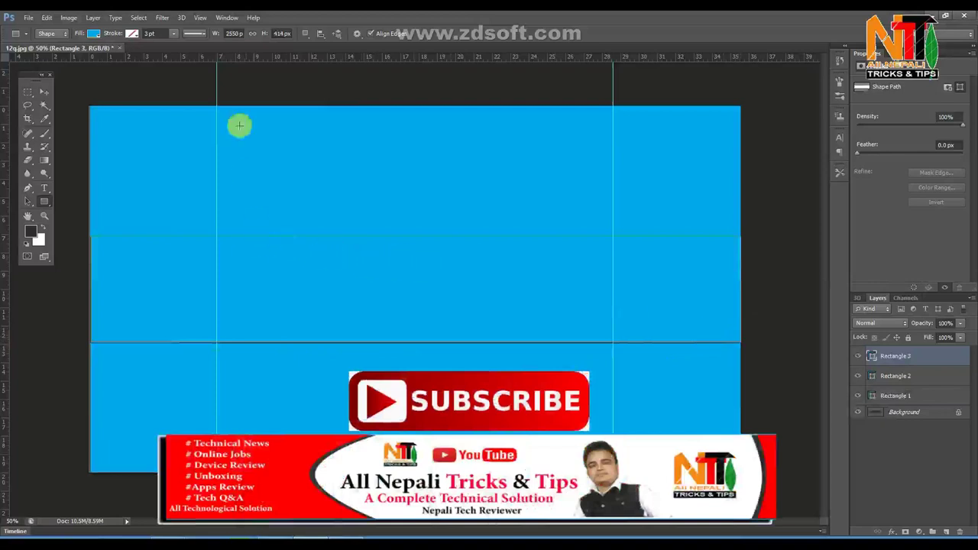
Fill the middle Rectangle 3 with pure blue and confirm its 414 px height
click(93, 35)
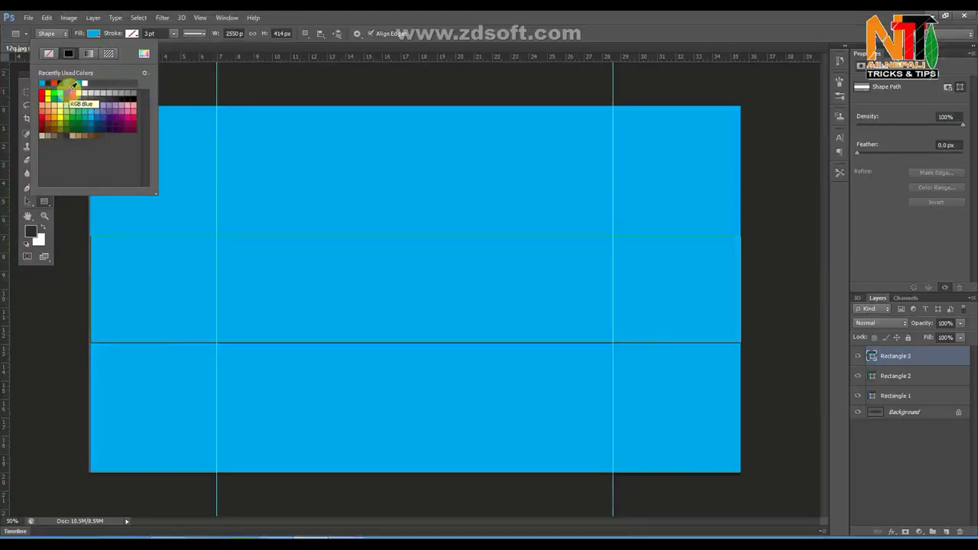
click(69, 94)
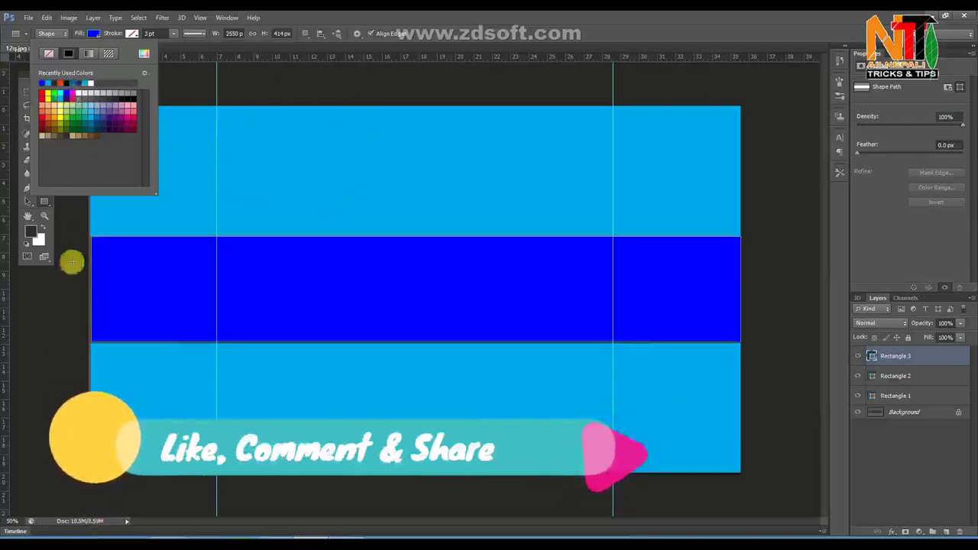
click(42, 297)
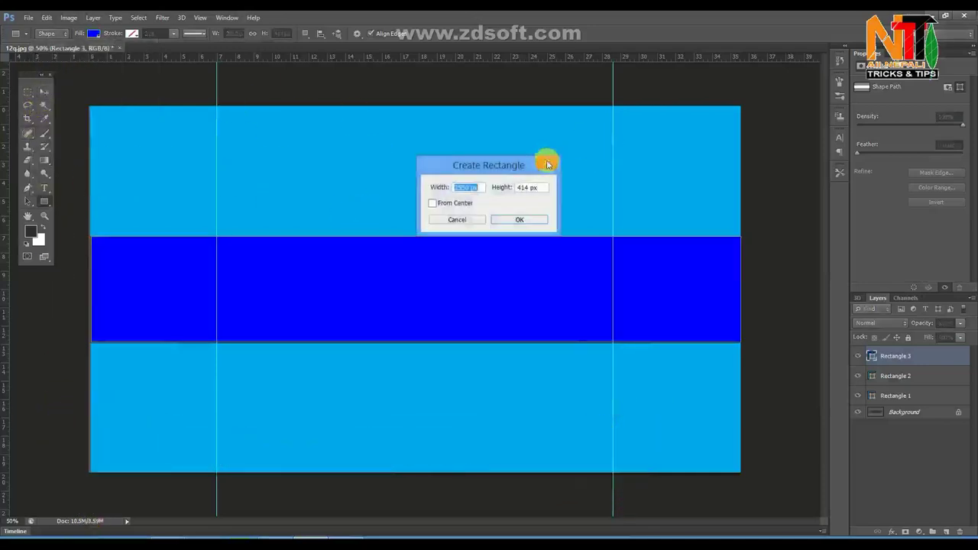
click(548, 165)
click(43, 92)
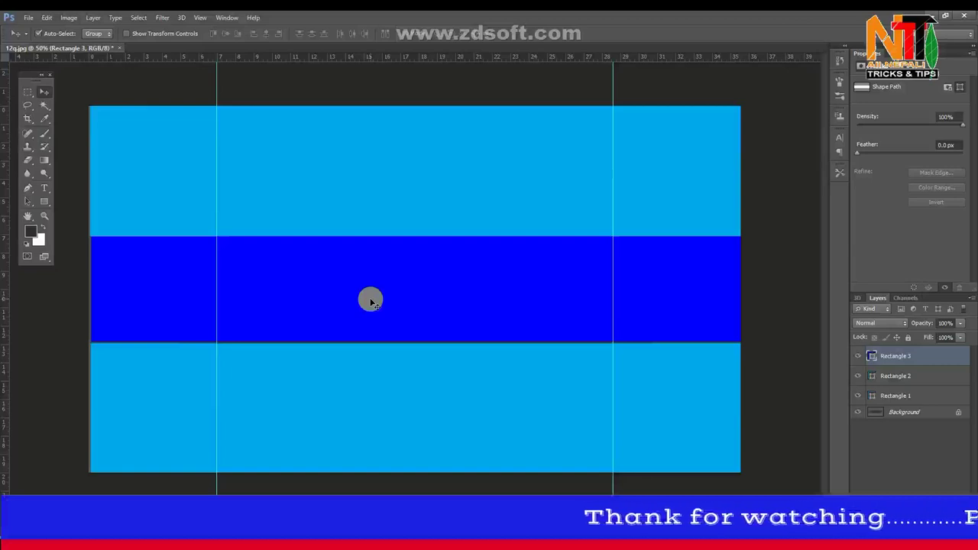
Type the title 'Infected mind' in 152 pt Cooper Black on the dark blue band
click(46, 189)
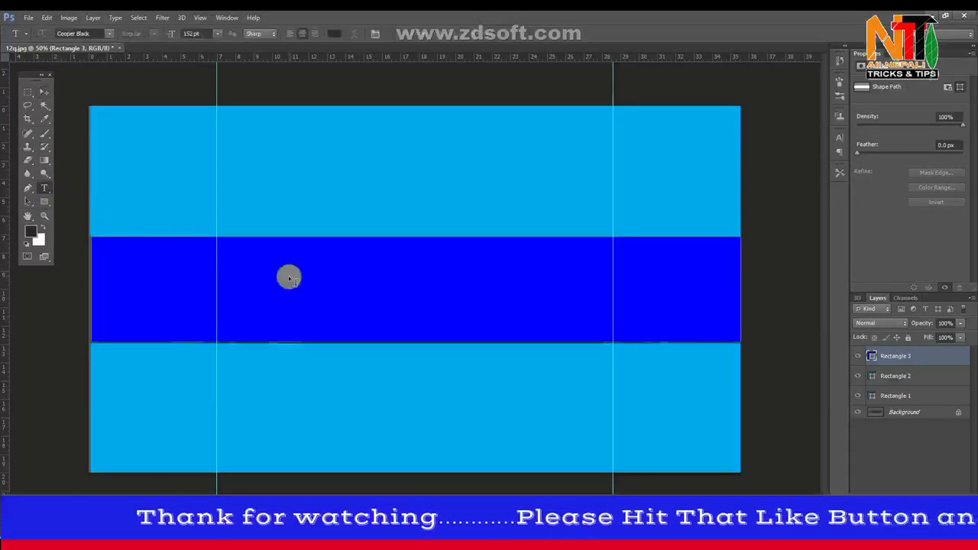
click(474, 301)
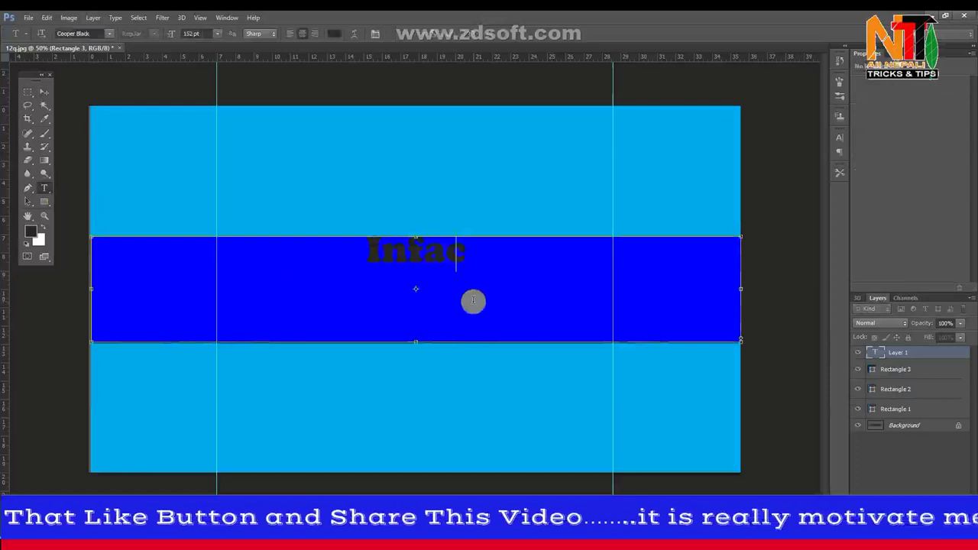
text(ected mind)
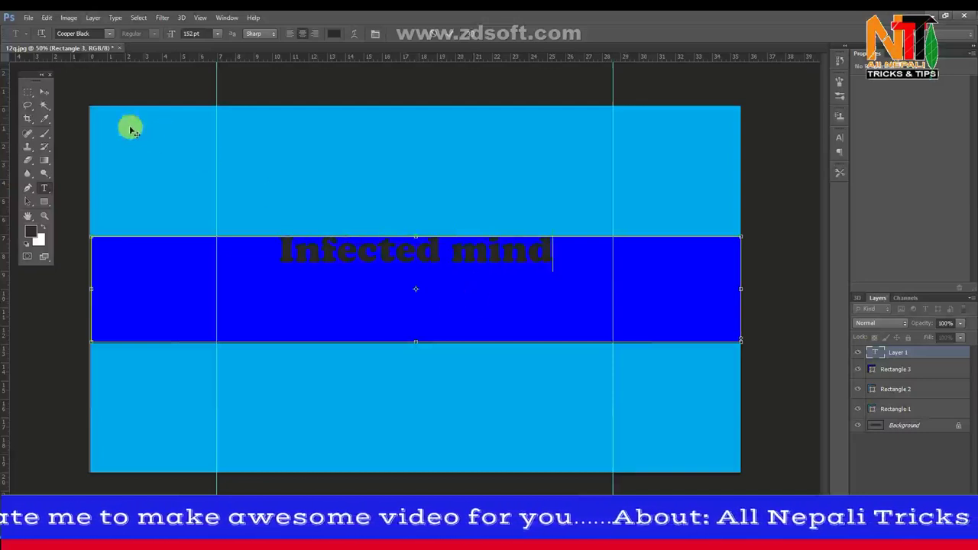
click(43, 91)
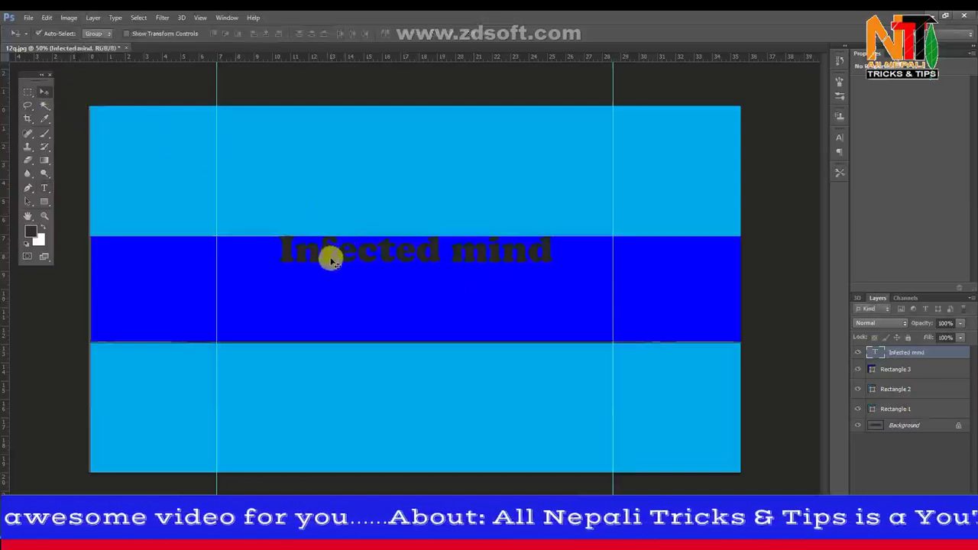
Recolour the whole title yellow and nudge it slightly lower on the band
click(44, 188)
click(372, 277)
double_click(373, 276)
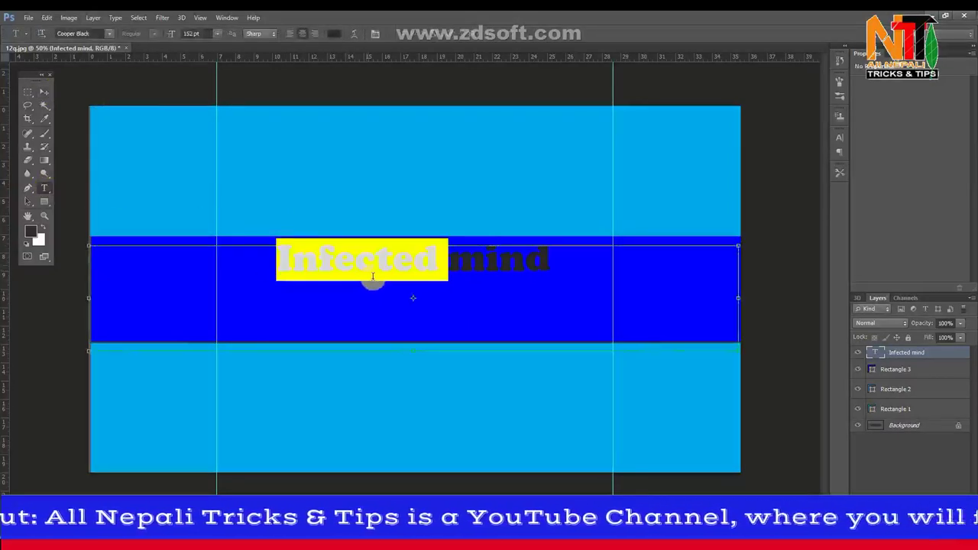
click(373, 278)
triple_click(373, 278)
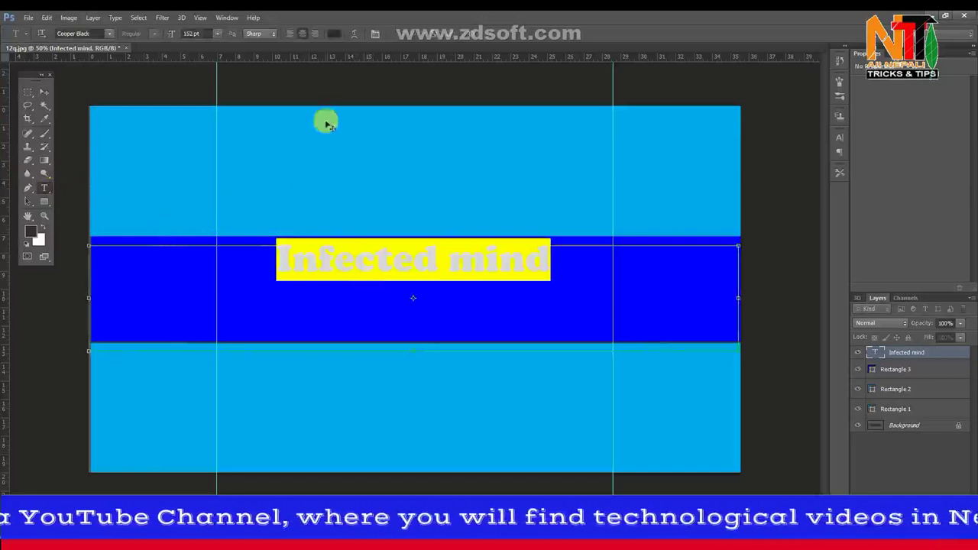
click(334, 33)
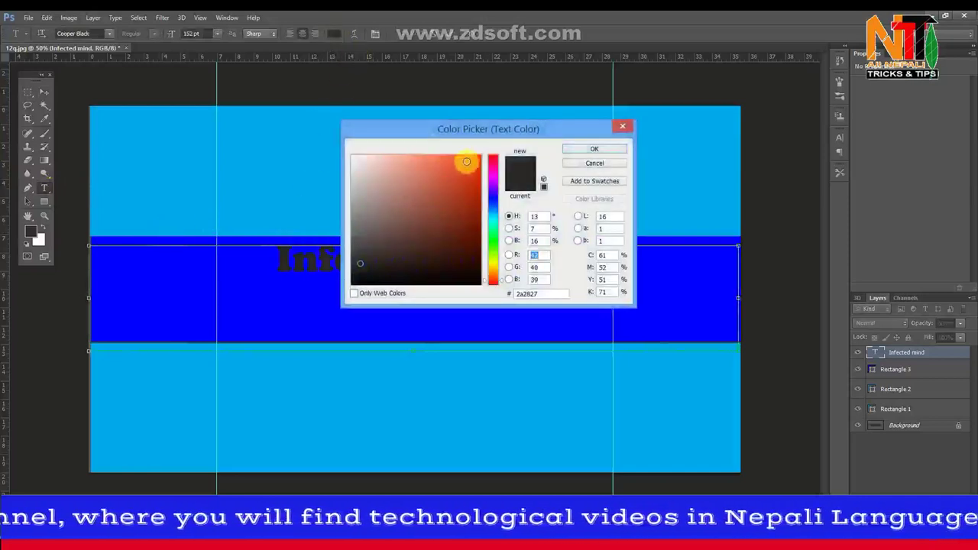
click(494, 268)
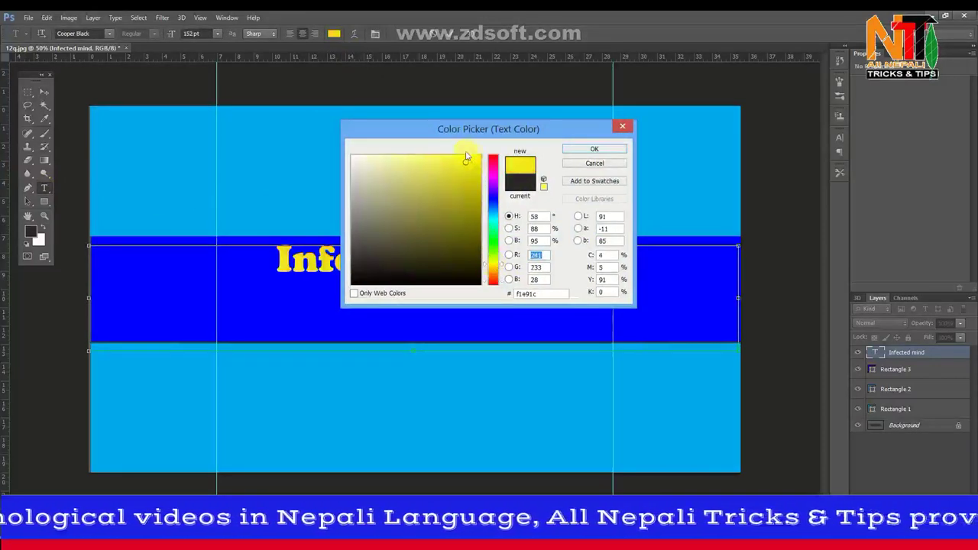
click(595, 150)
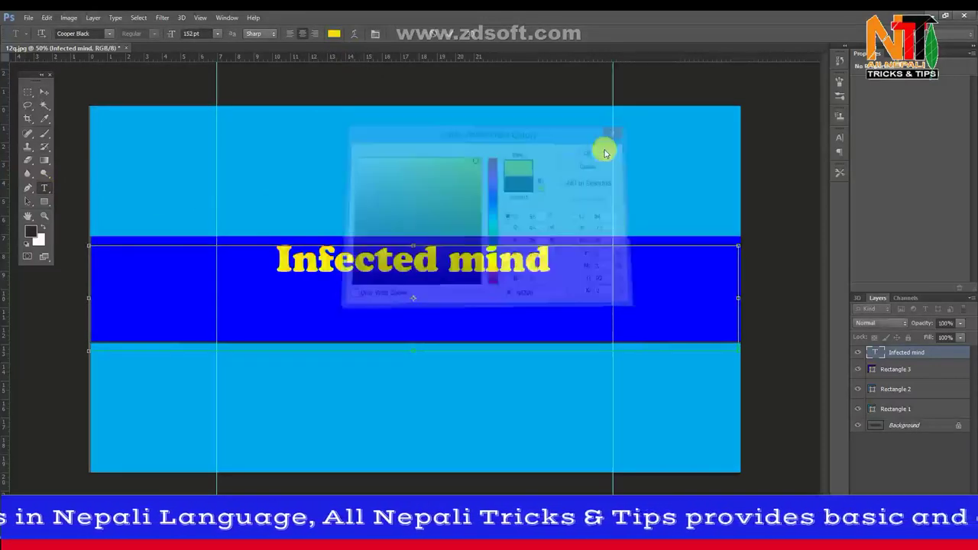
click(44, 94)
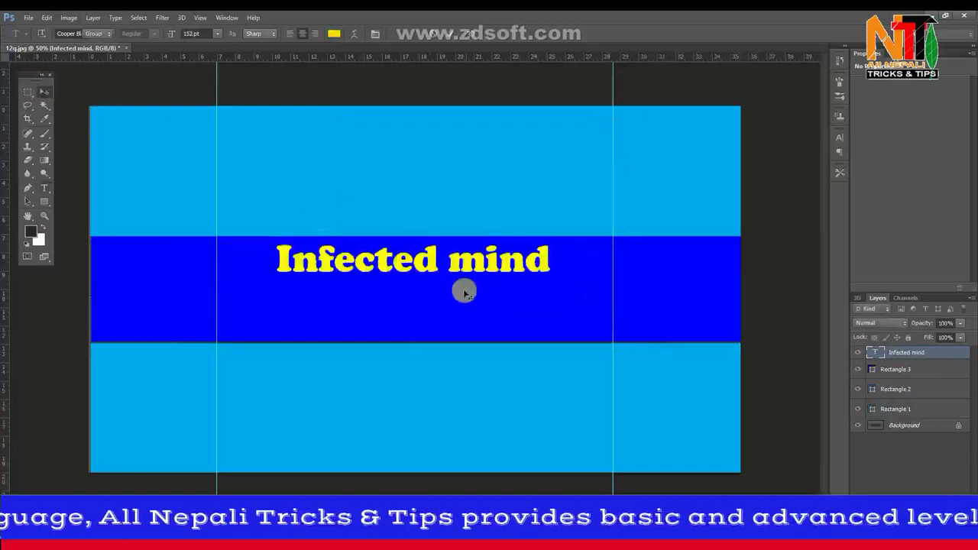
drag(430, 258, 430, 268)
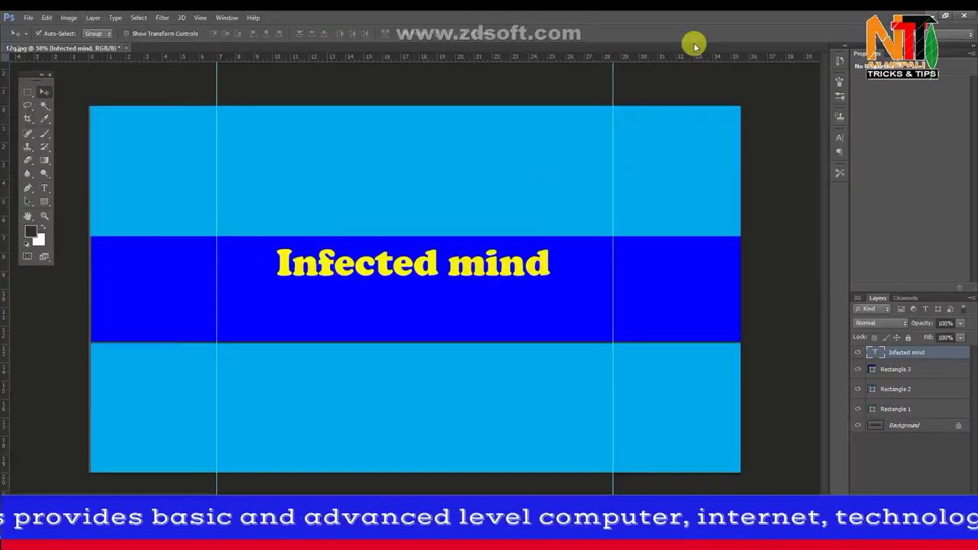
Float the banner document window and open the buttons image 1.jpg
drag(694, 49, 738, 184)
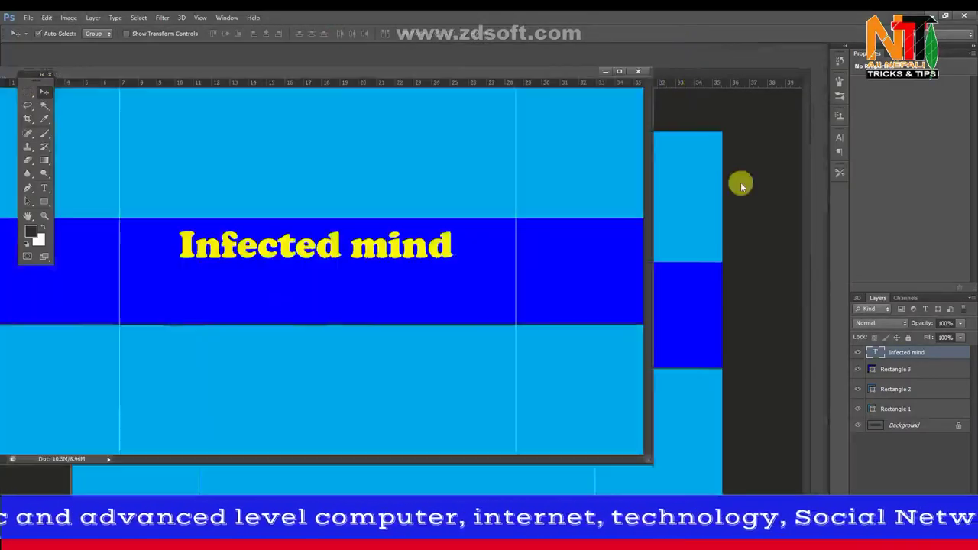
drag(404, 77, 488, 80)
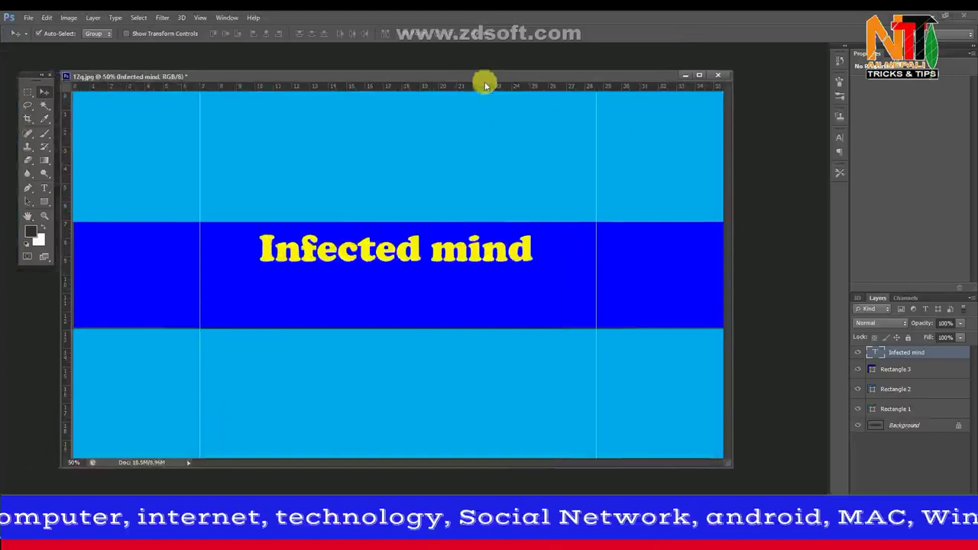
double_click(768, 243)
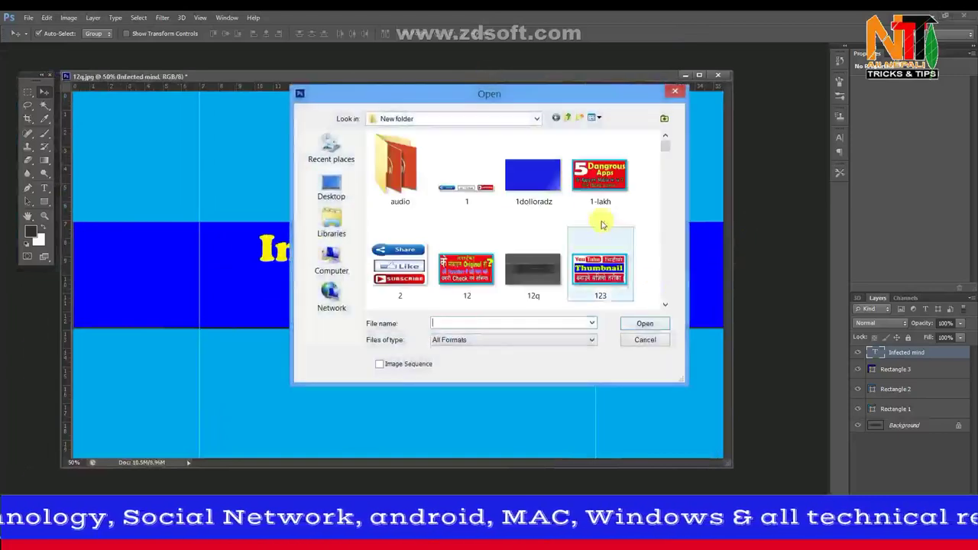
click(464, 194)
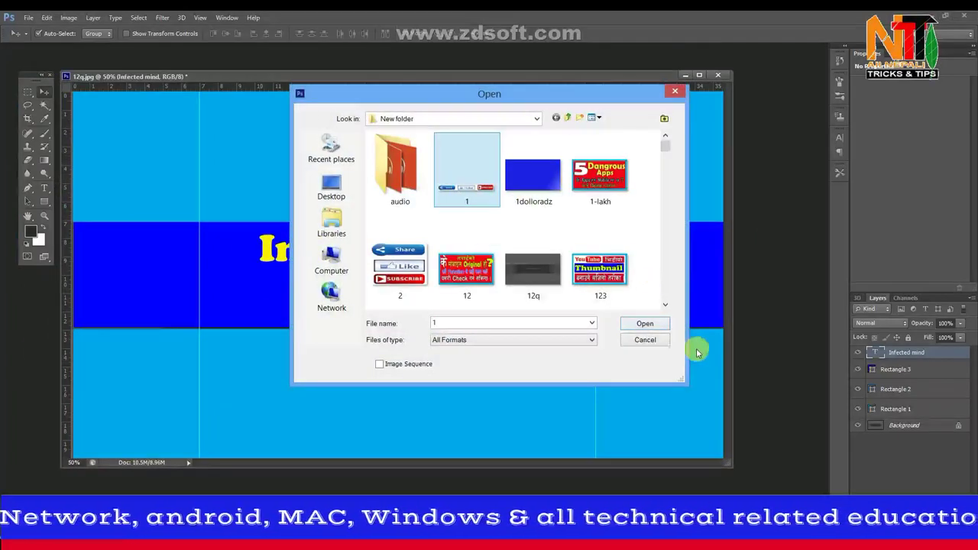
click(646, 324)
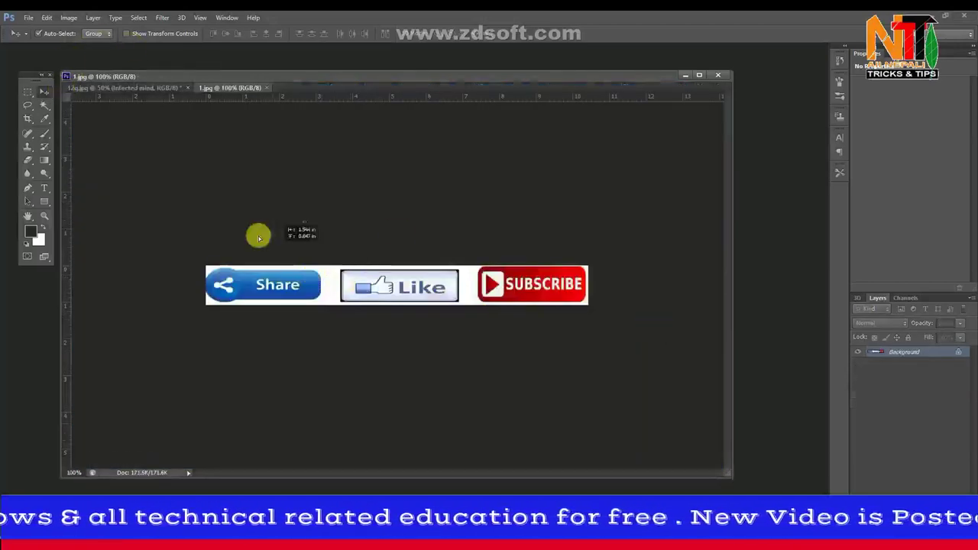
Drag the Share, Like and Subscribe buttons into 12q.jpg below the title, then deselect
click(109, 89)
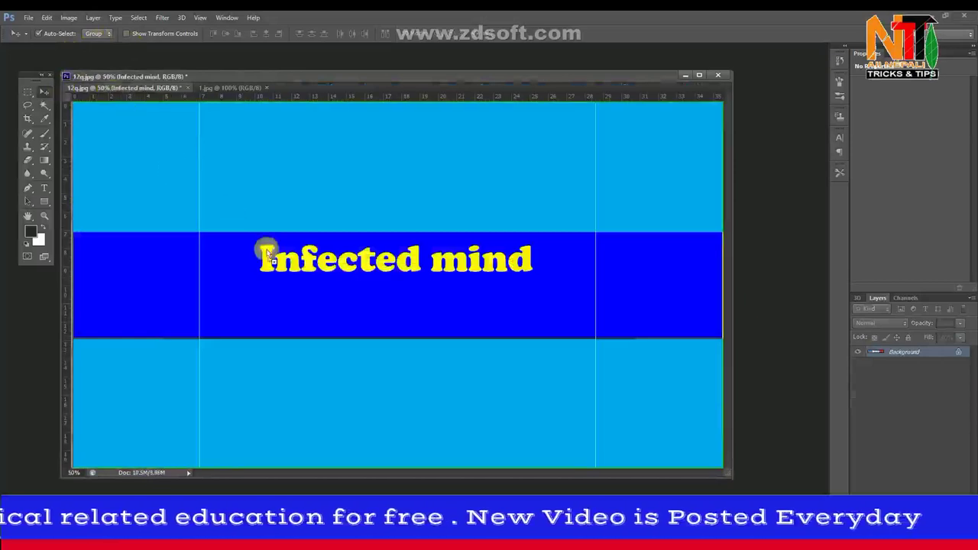
drag(341, 309, 369, 325)
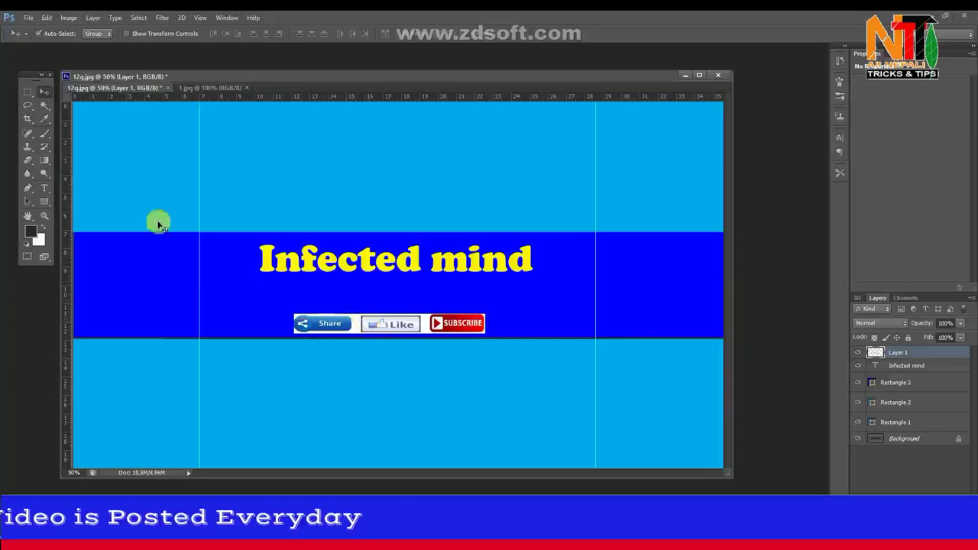
click(44, 108)
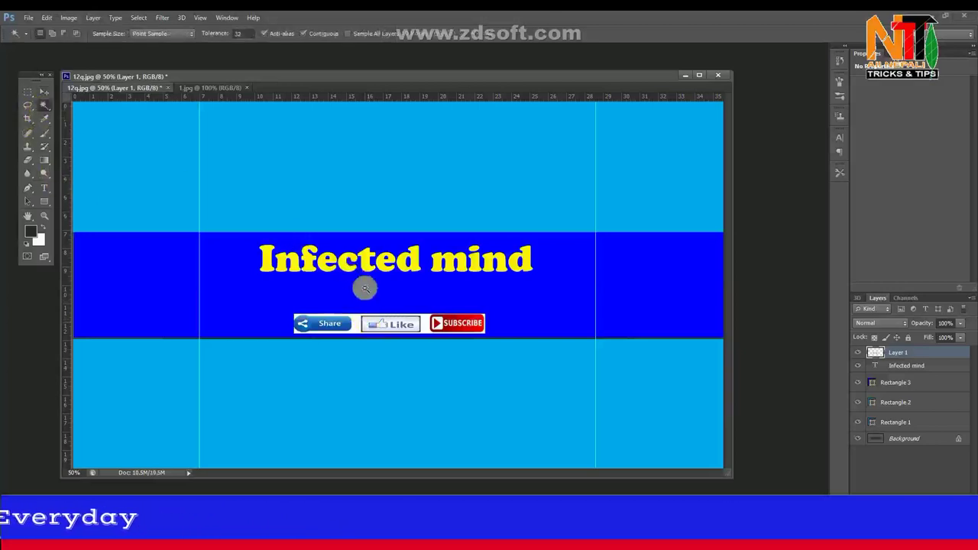
click(355, 326)
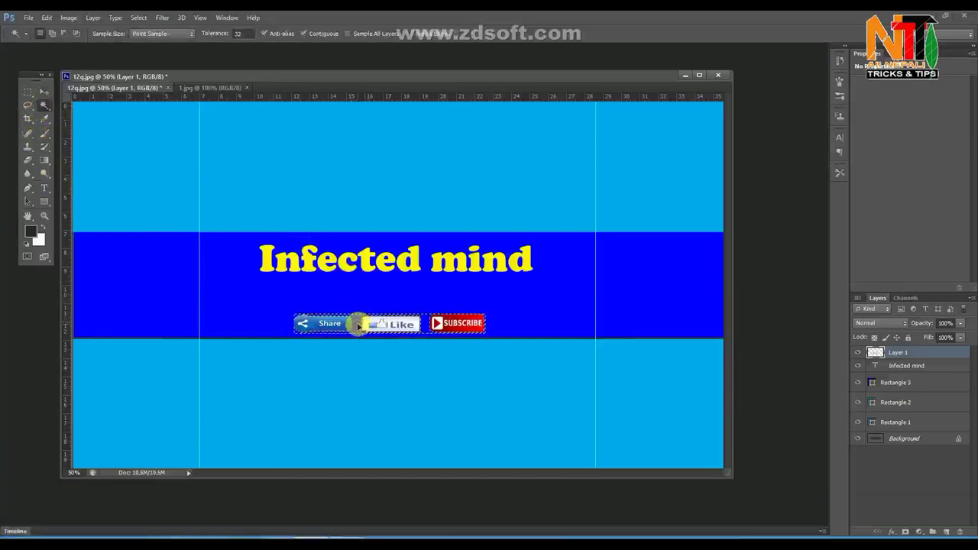
key(ctrl+d)
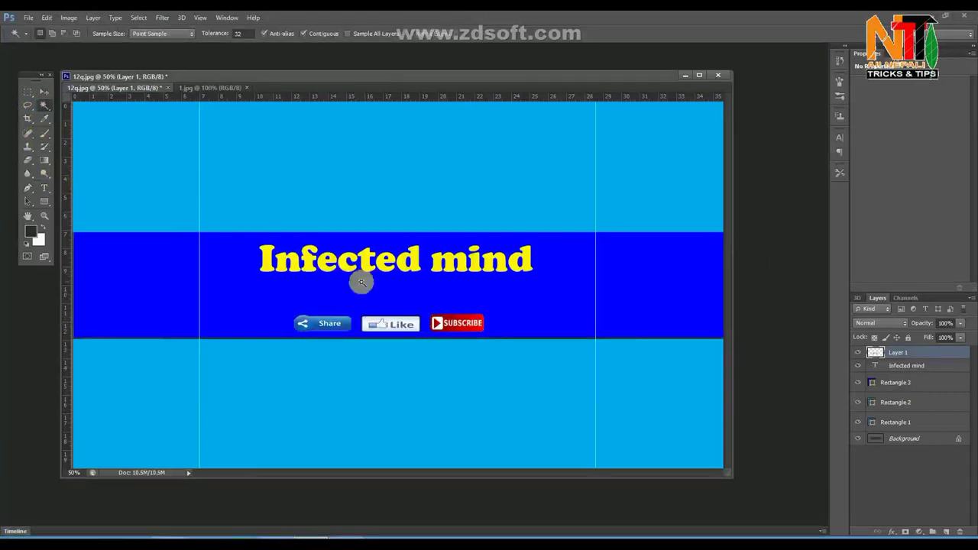
Add the creator's name as a new text line below the title
click(43, 189)
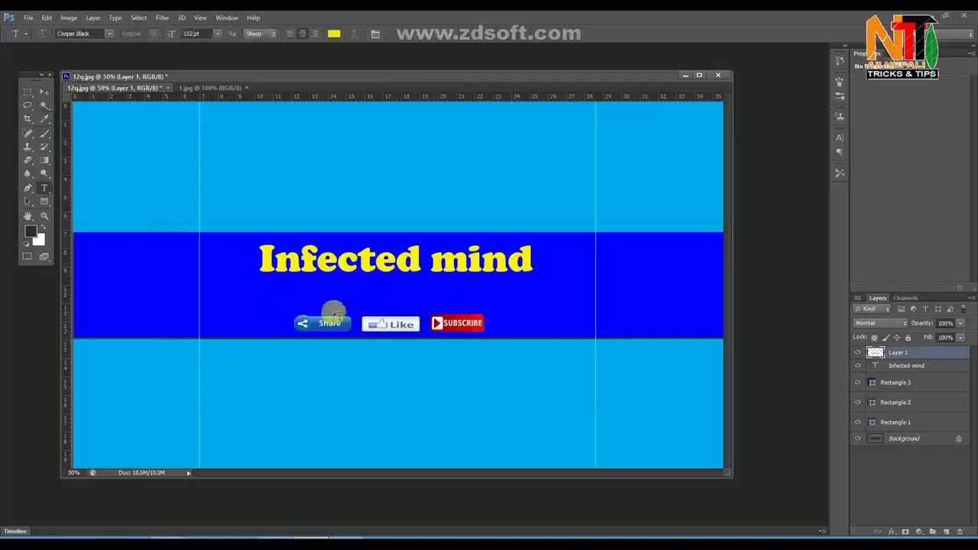
click(282, 302)
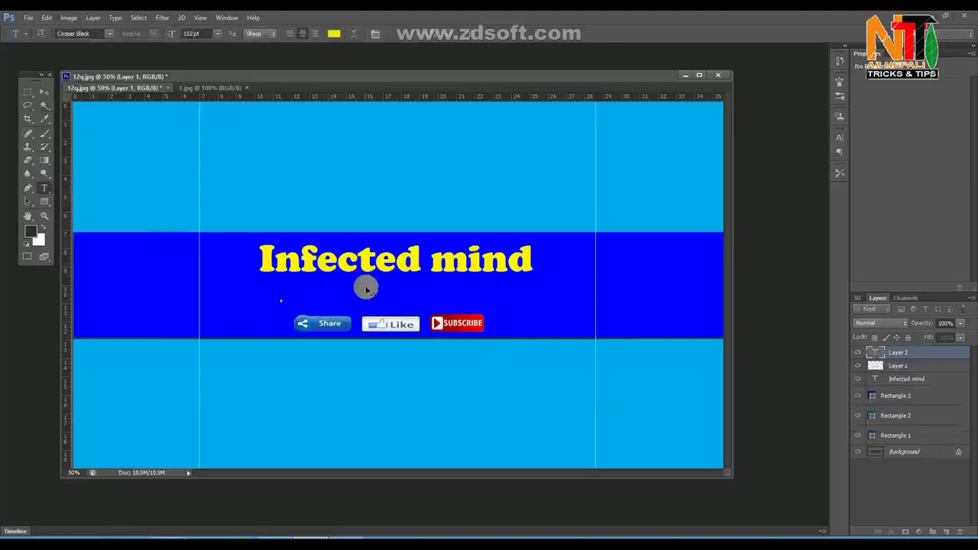
text(Bharat)
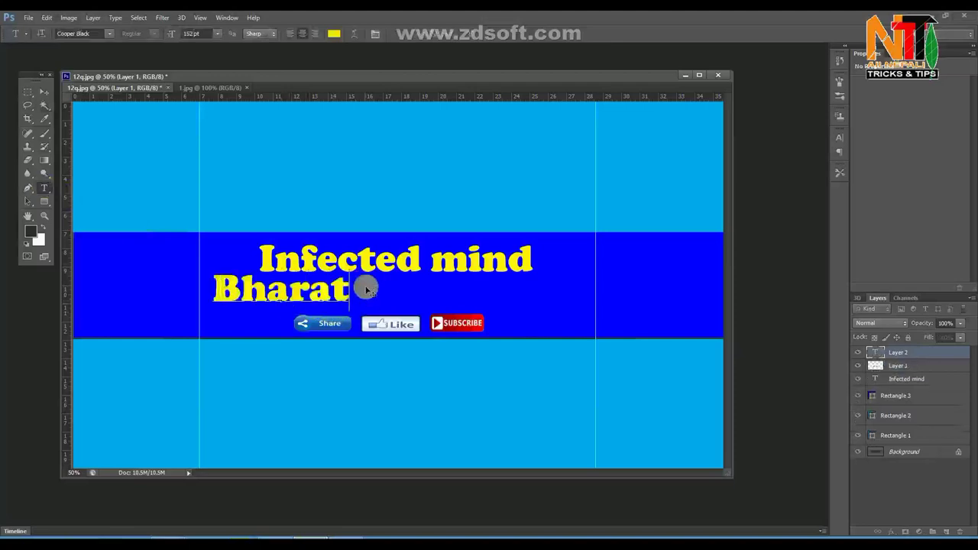
text( Ku)
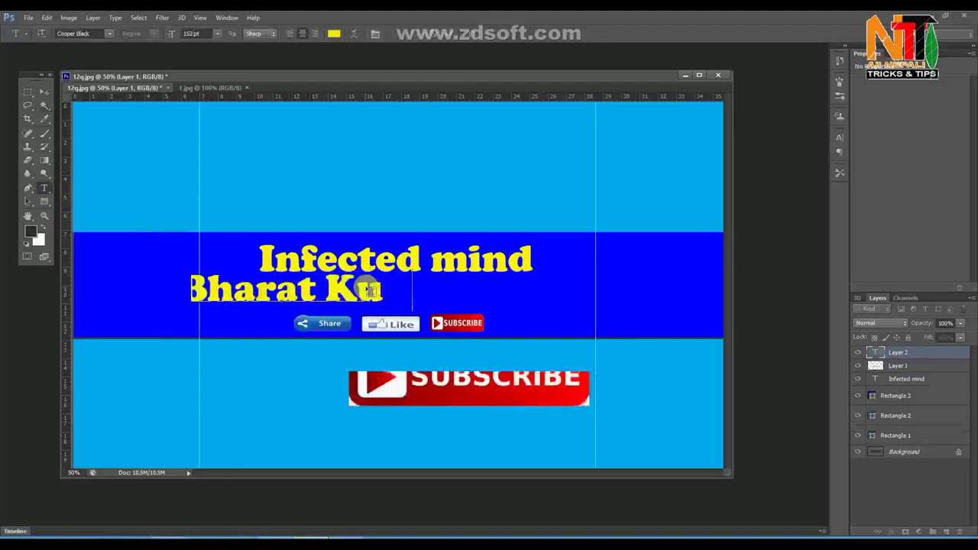
text(mar)
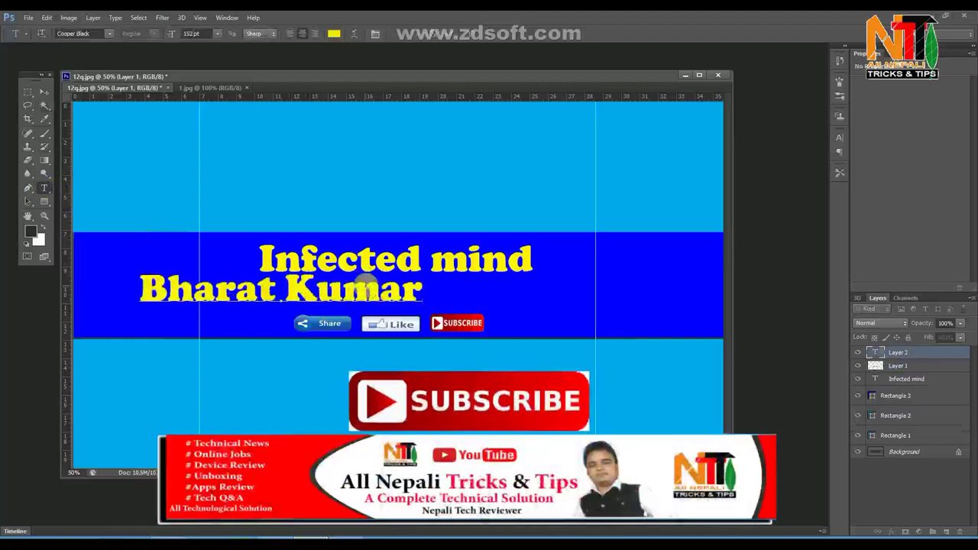
Recolour the entire name text to near-white cream f9f9ef
key(ctrl+a)
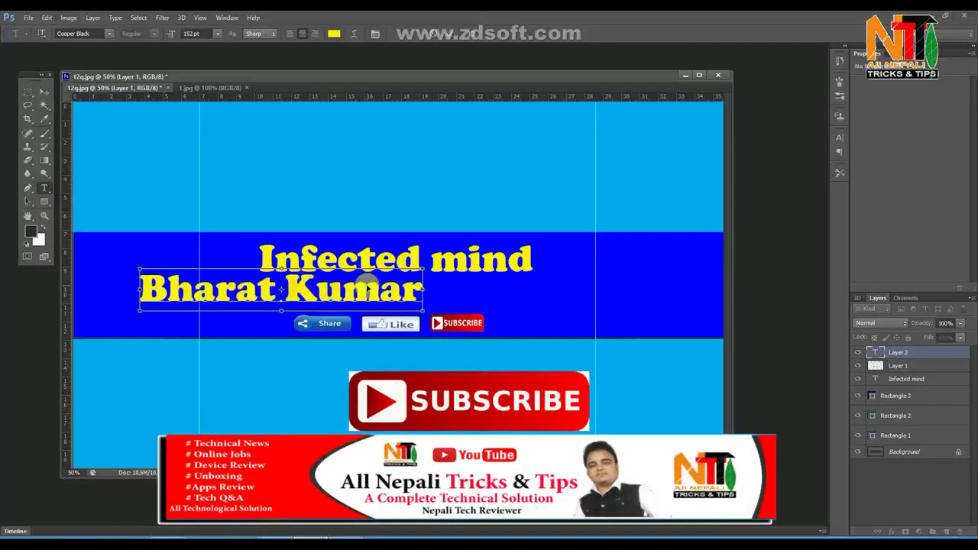
click(334, 34)
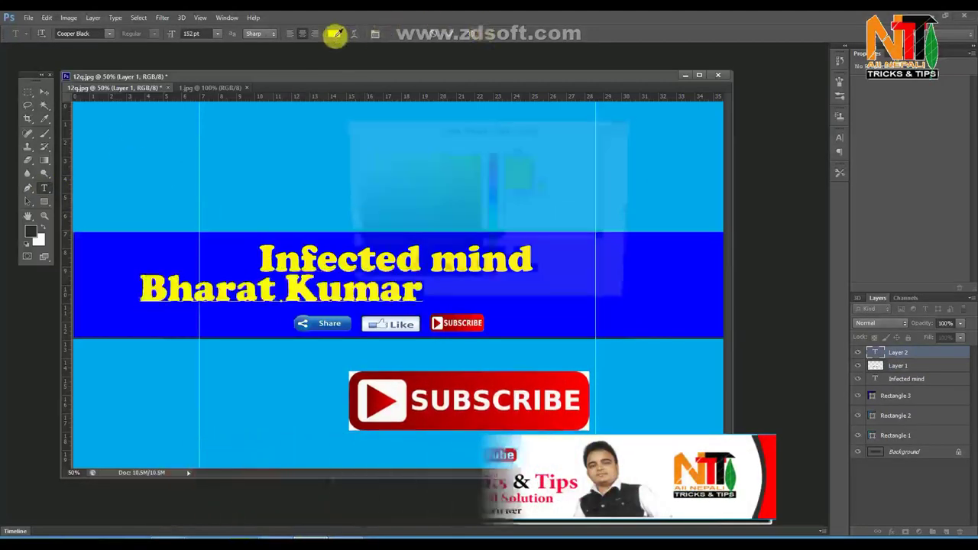
click(354, 158)
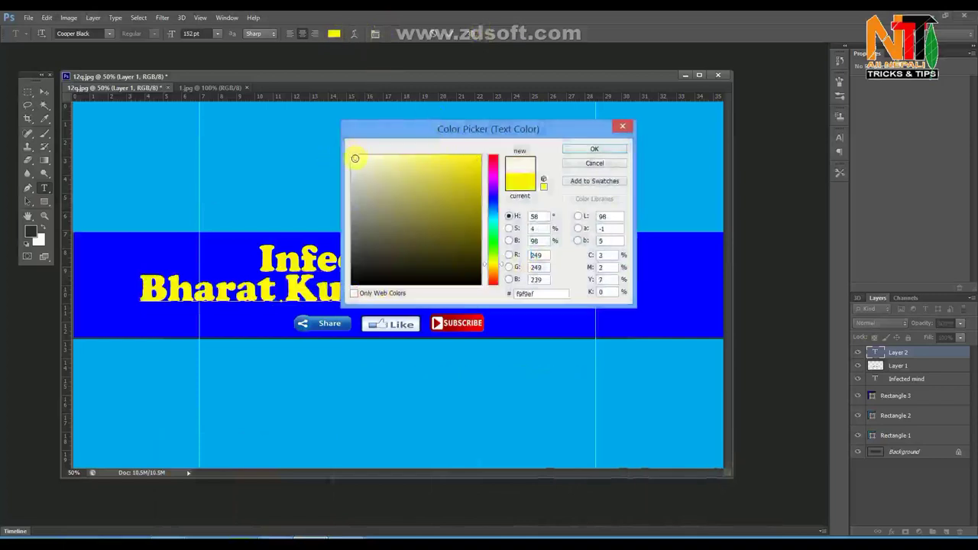
click(590, 149)
click(47, 96)
click(47, 96)
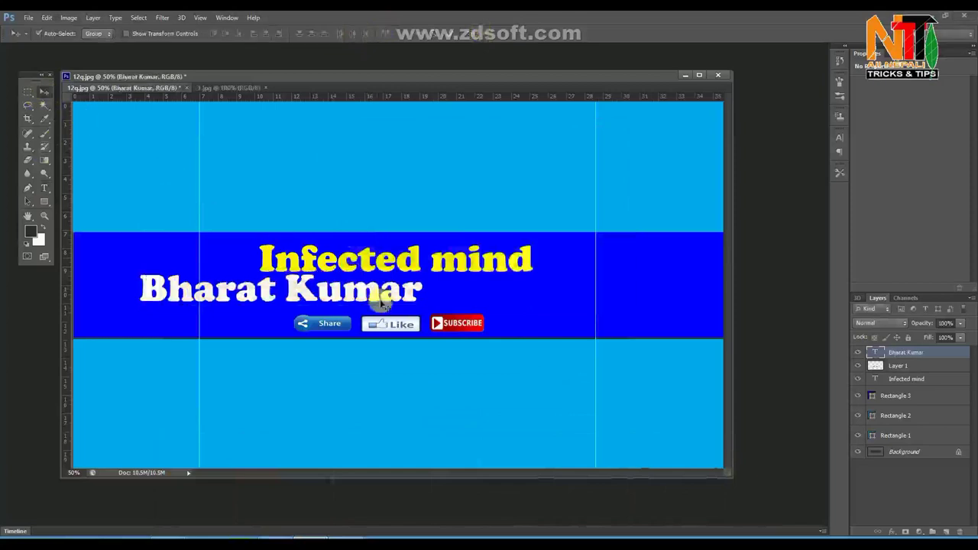
Scale down the name text, centre it under 'Infected mind', and raise the button strip slightly
drag(343, 300, 449, 303)
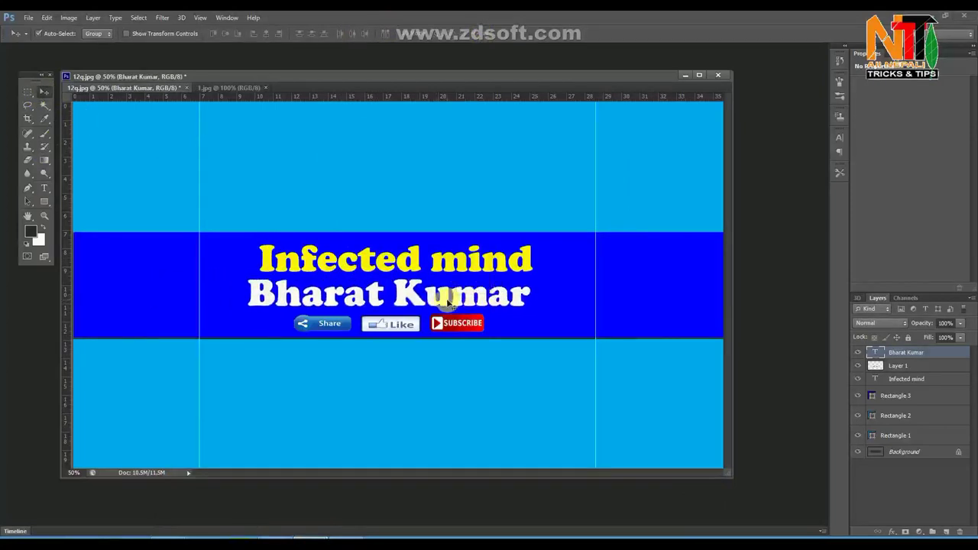
key(ctrl+t)
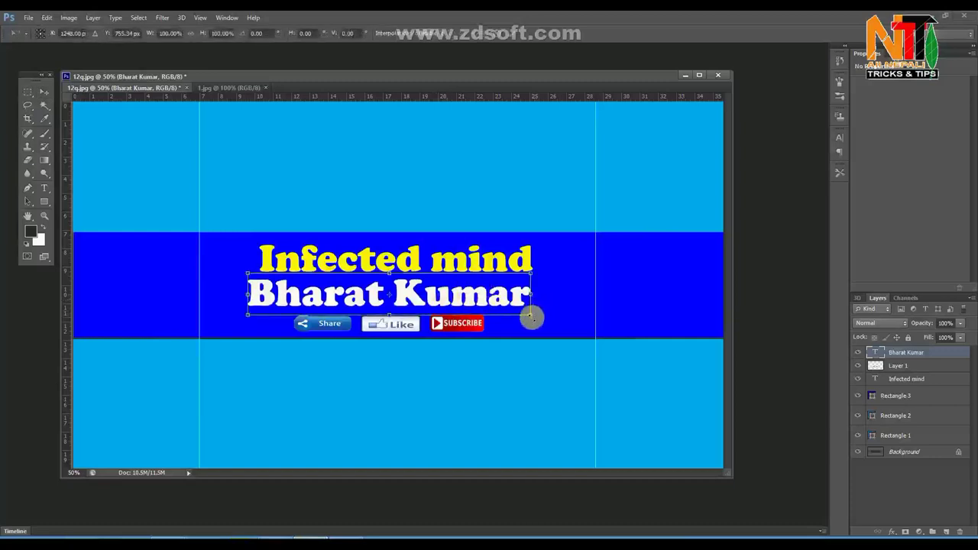
drag(531, 316, 425, 300)
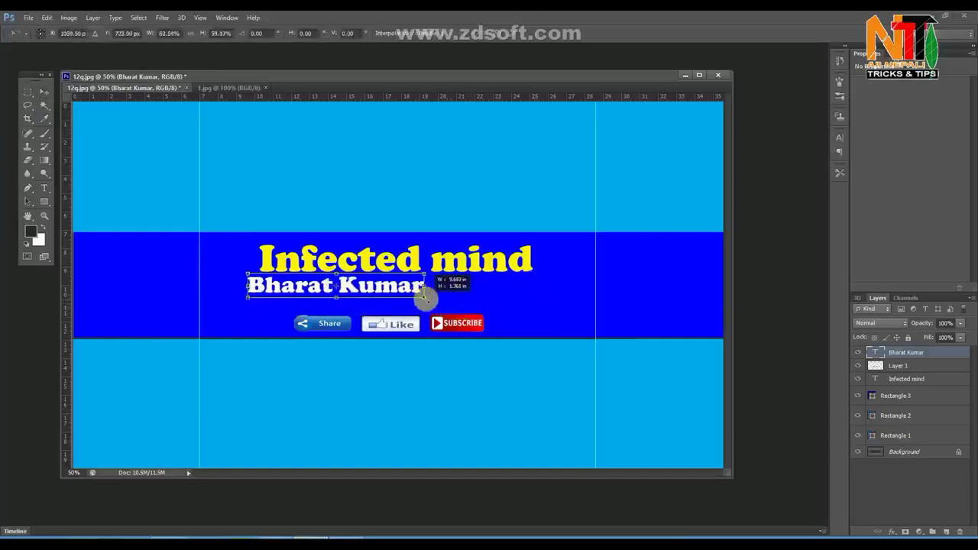
click(43, 90)
click(473, 210)
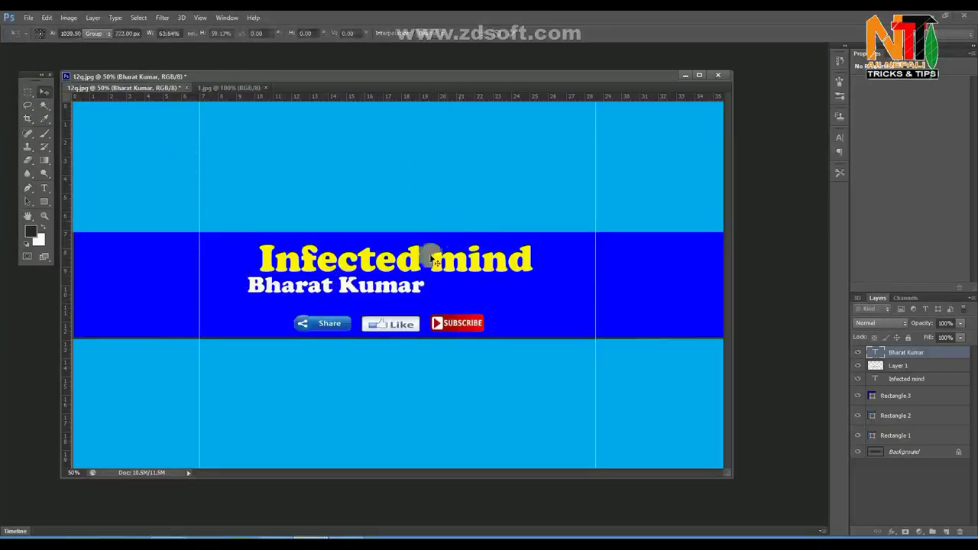
mouse_move(401, 287)
mouse_down()
mouse_move(462, 296)
mouse_move(451, 286)
mouse_up()
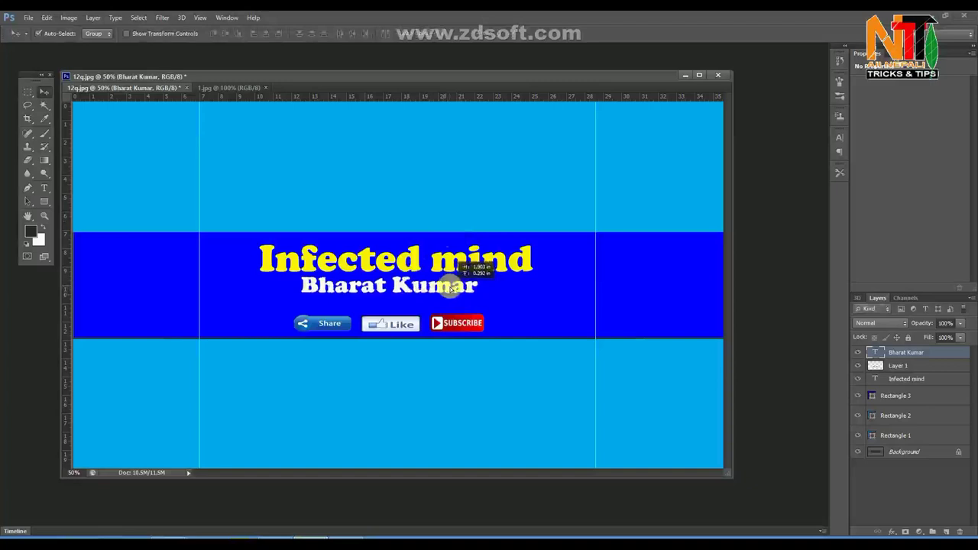
drag(452, 322, 451, 315)
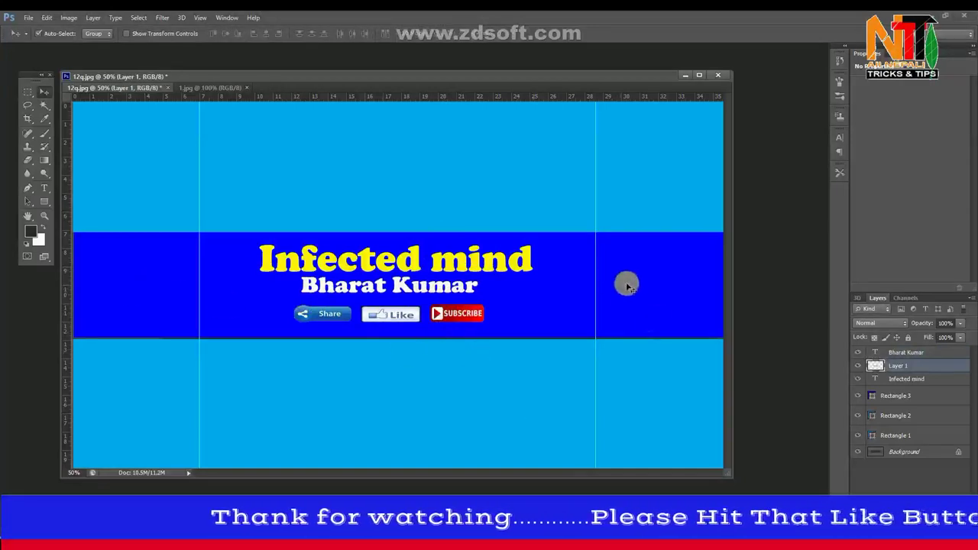
Open the beggar cartoon JPG and drag it into the 12q.jpg banner as a new layer
key(ctrl+o)
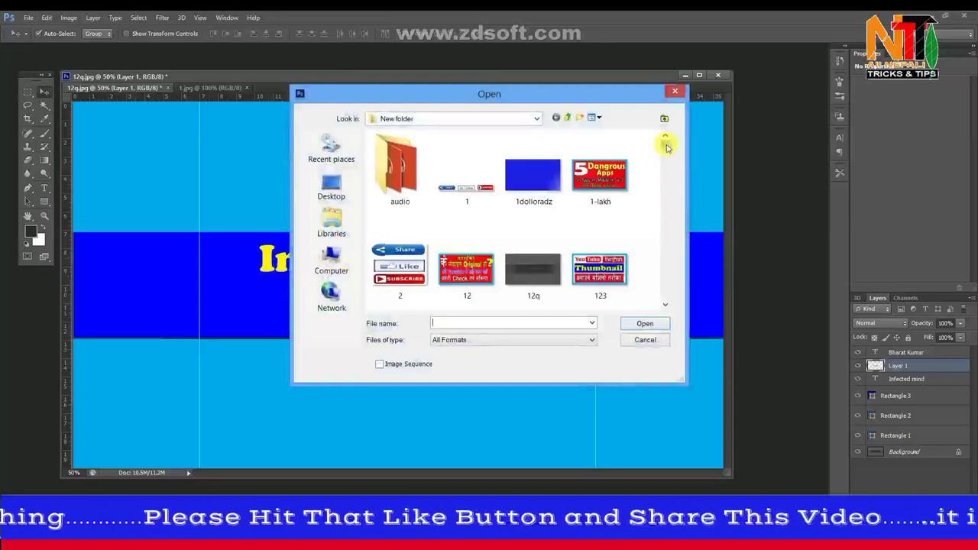
mouse_move(666, 147)
mouse_down()
mouse_move(675, 174)
mouse_move(672, 160)
mouse_up()
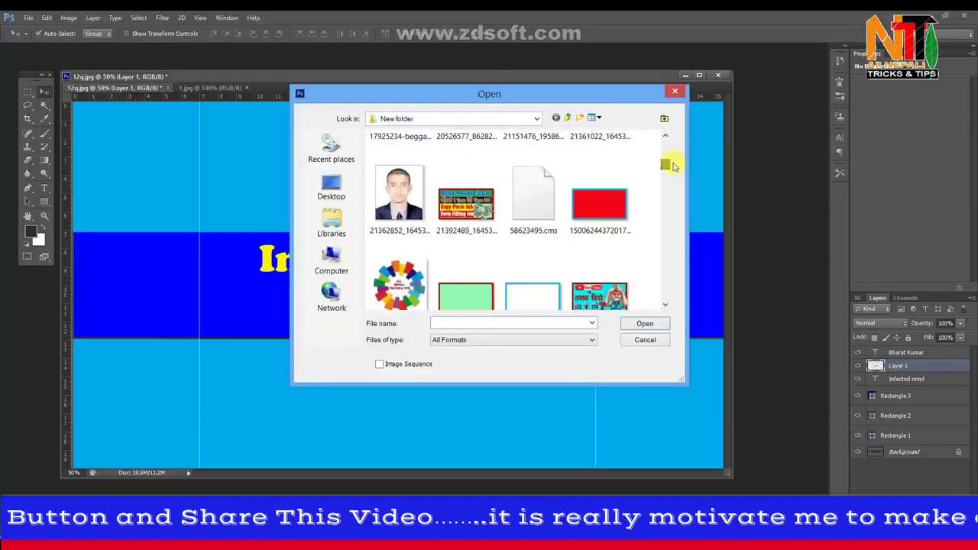
click(399, 247)
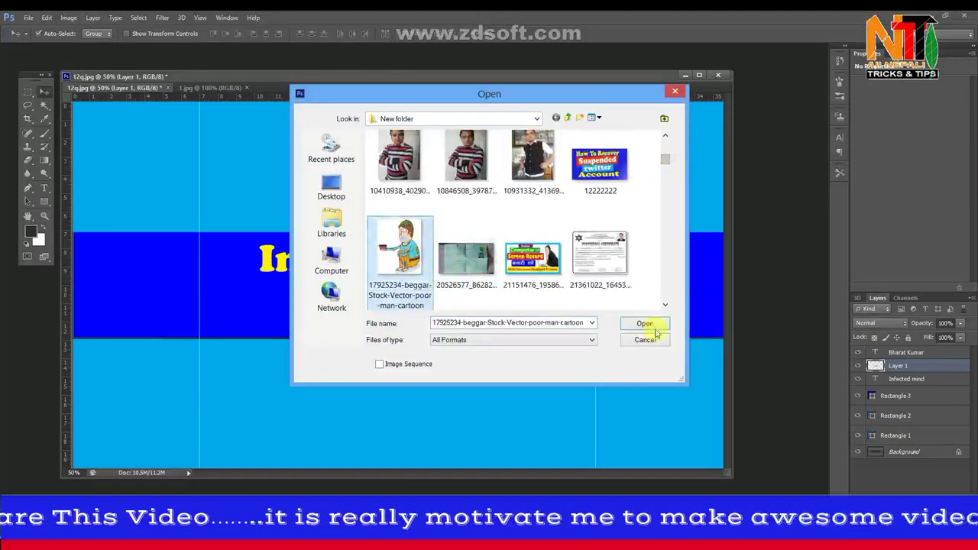
click(654, 325)
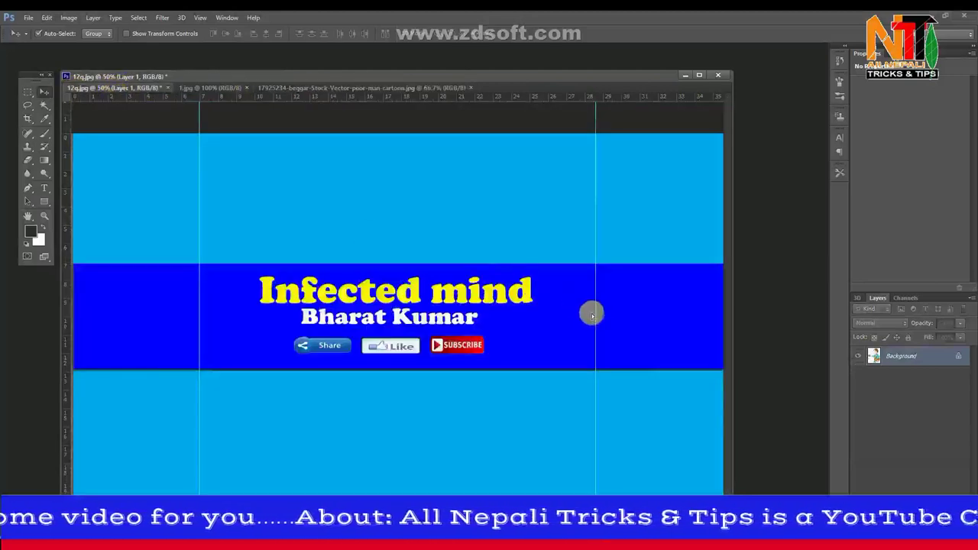
drag(113, 90, 593, 317)
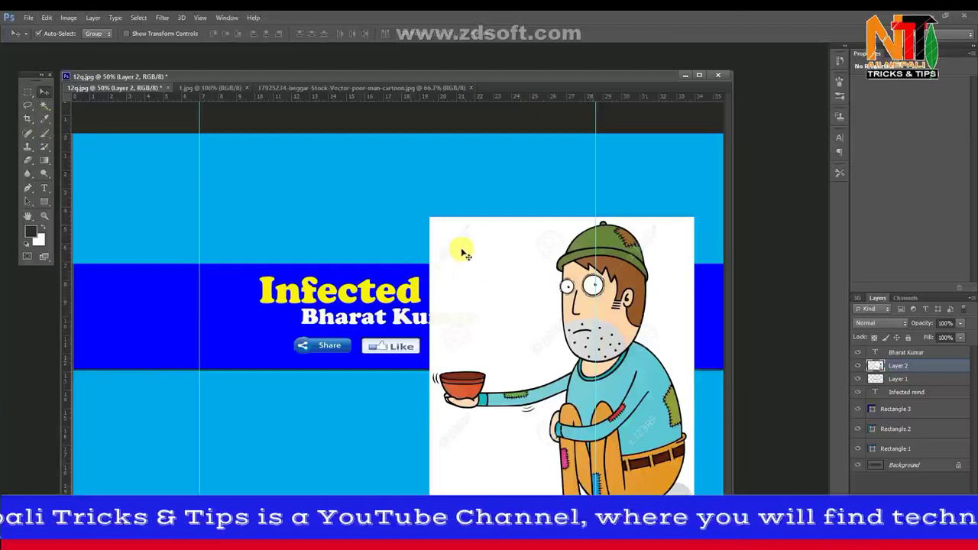
Scale the beggar cartoon down and place it at the right end of the dark blue band
key(ctrl+t)
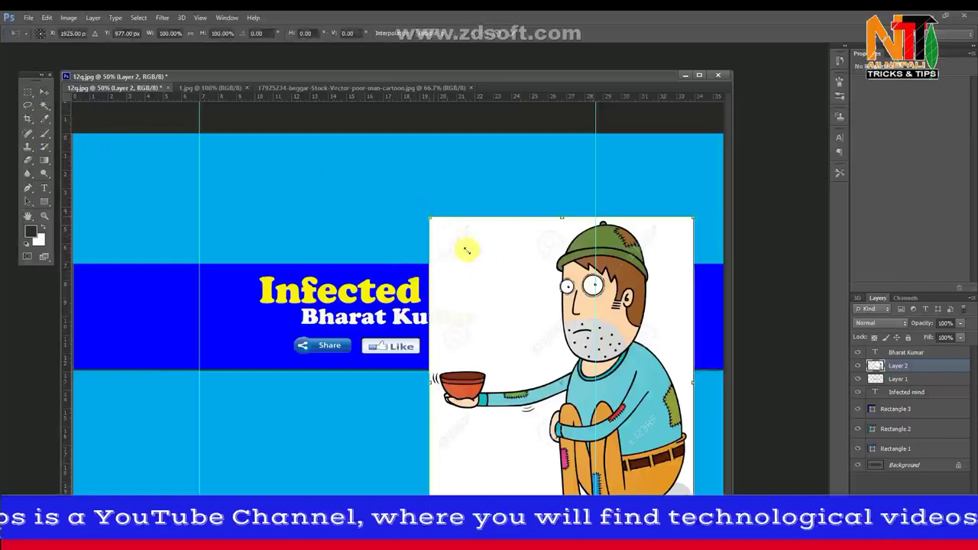
drag(433, 218, 504, 301)
drag(599, 302, 638, 382)
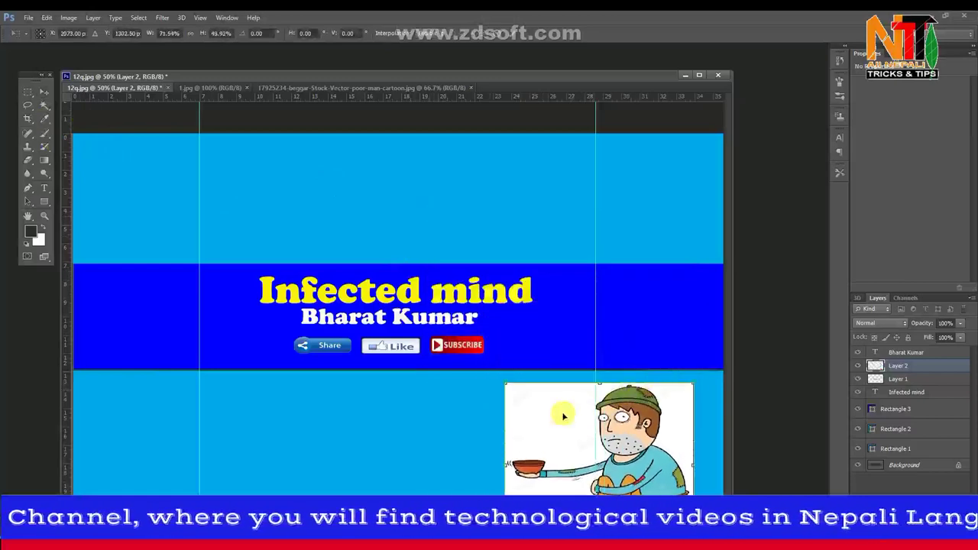
drag(504, 382, 569, 409)
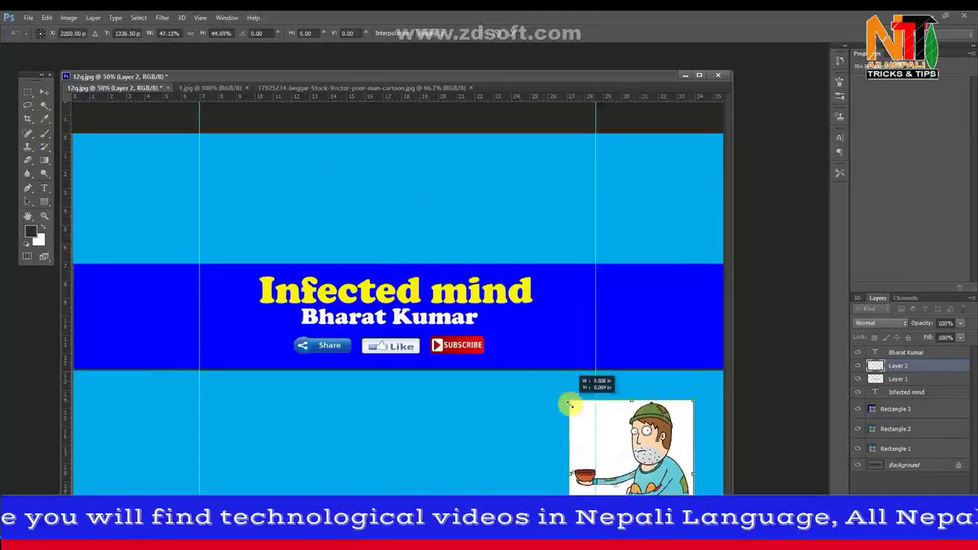
drag(638, 459, 652, 311)
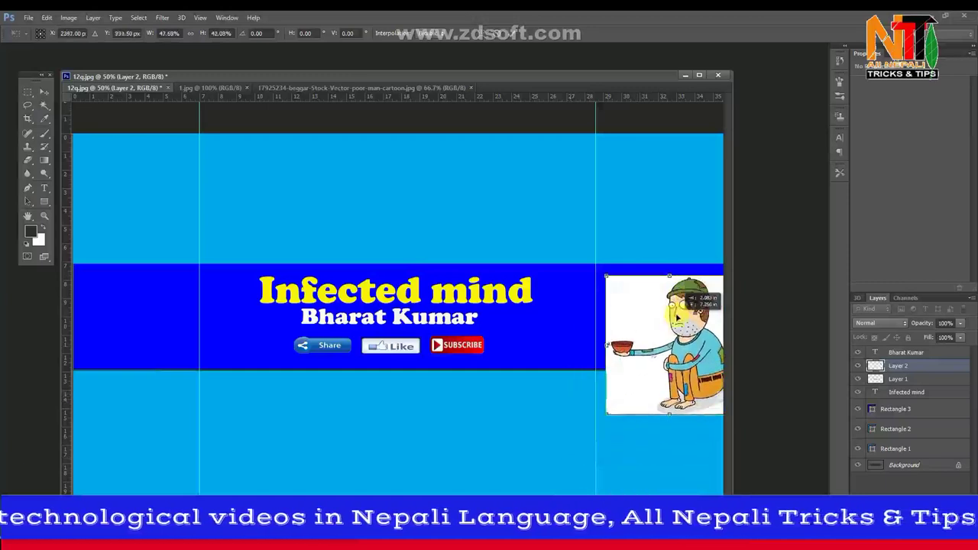
drag(706, 398, 675, 354)
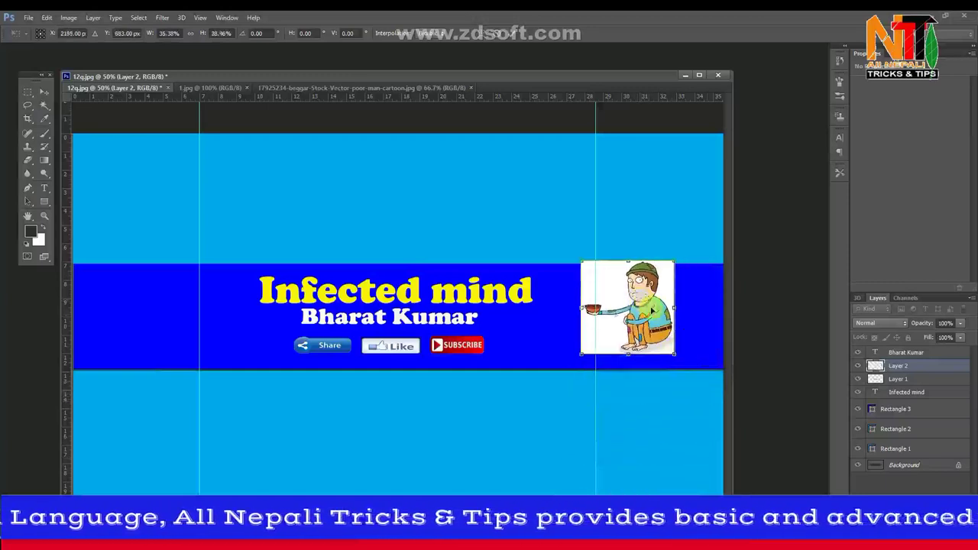
drag(652, 309, 662, 309)
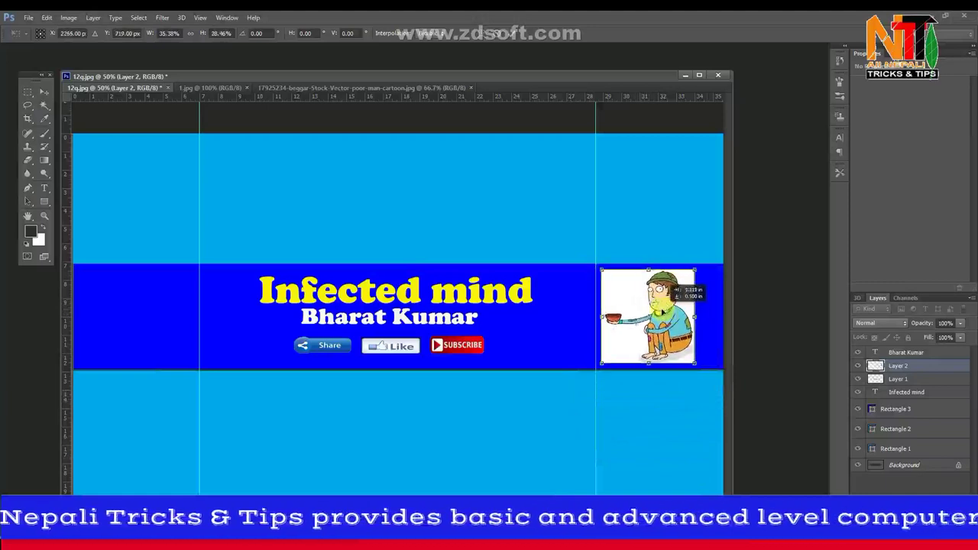
click(38, 91)
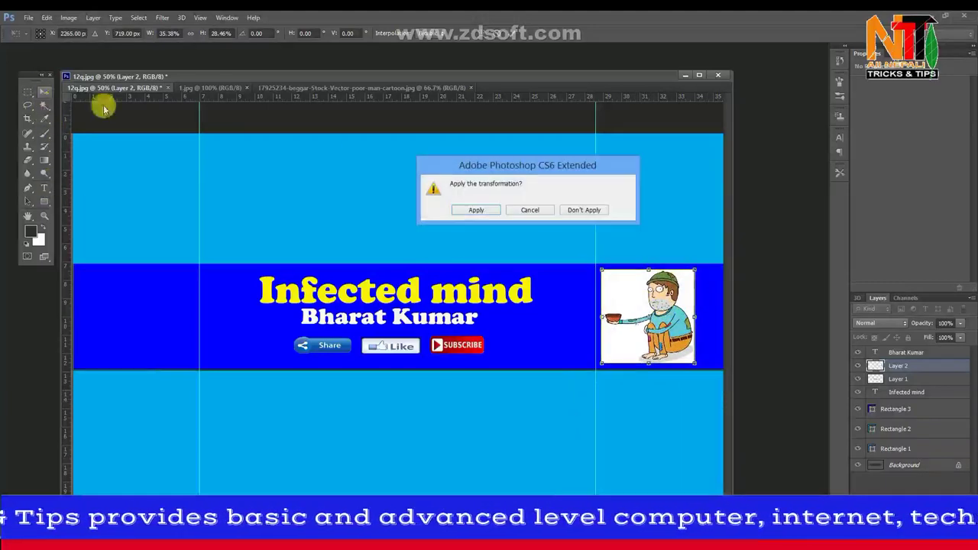
click(474, 209)
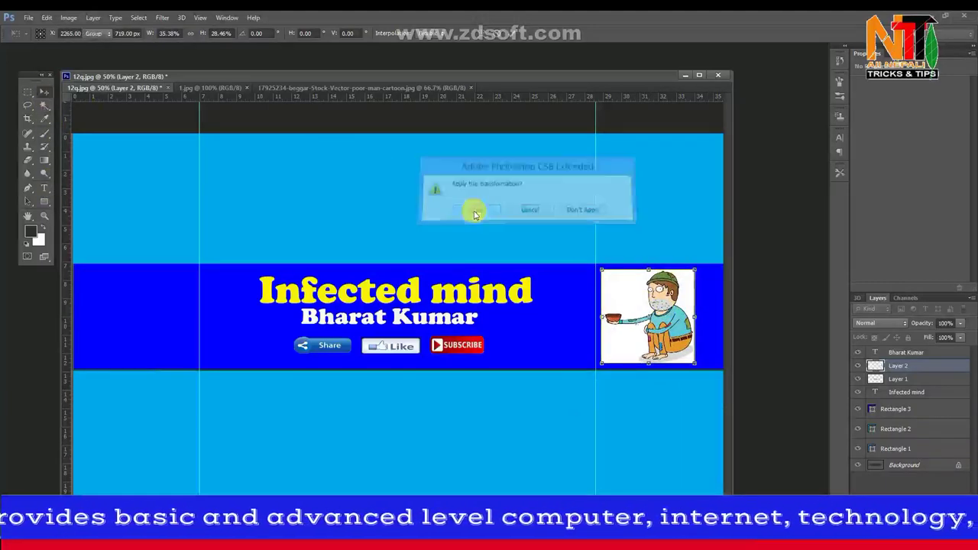
click(38, 107)
Delete the cartoon's white backdrop so the beggar sits directly on the blue band
click(617, 301)
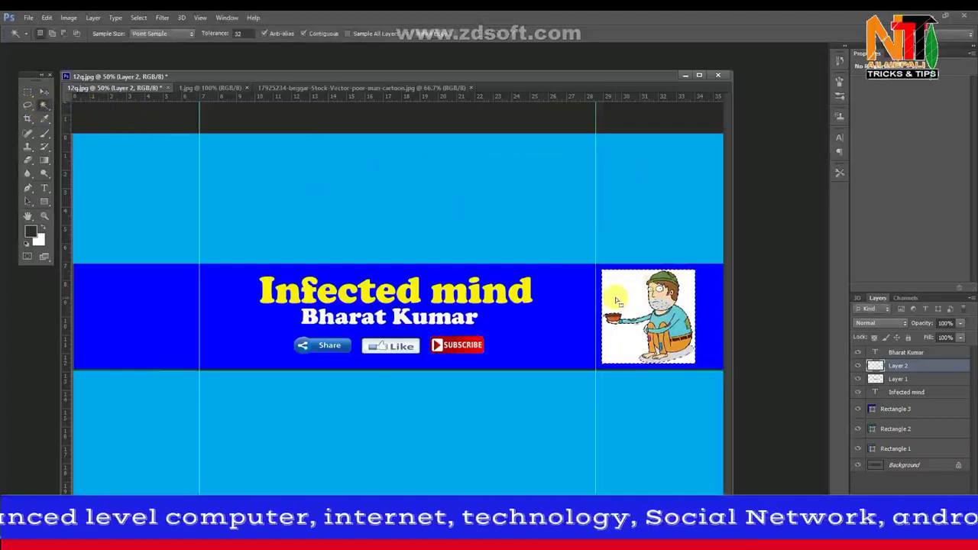
key(Delete)
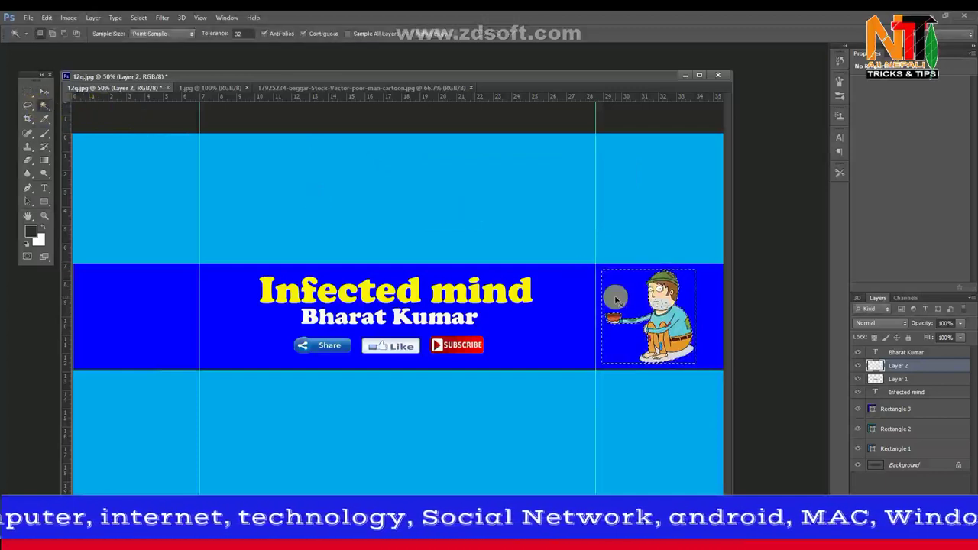
key(ctrl+t)
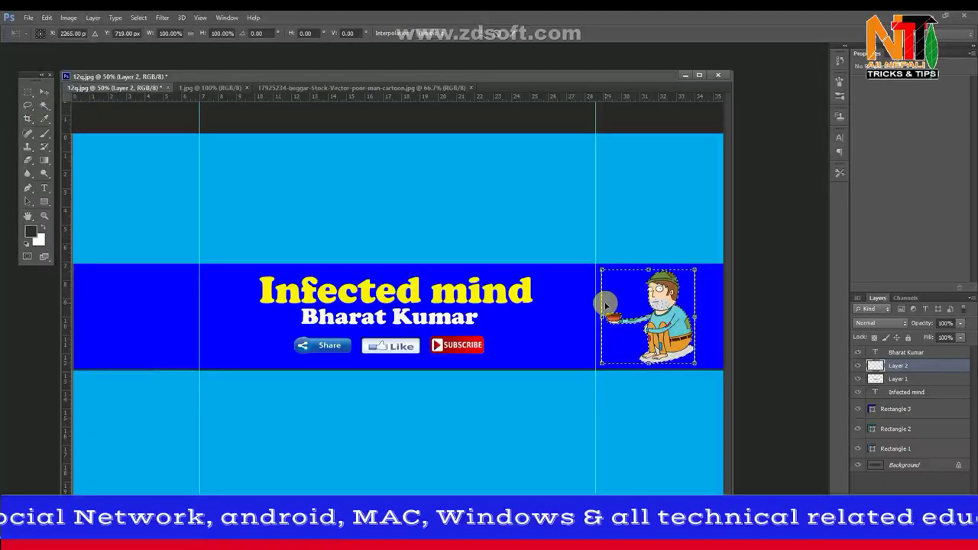
click(43, 92)
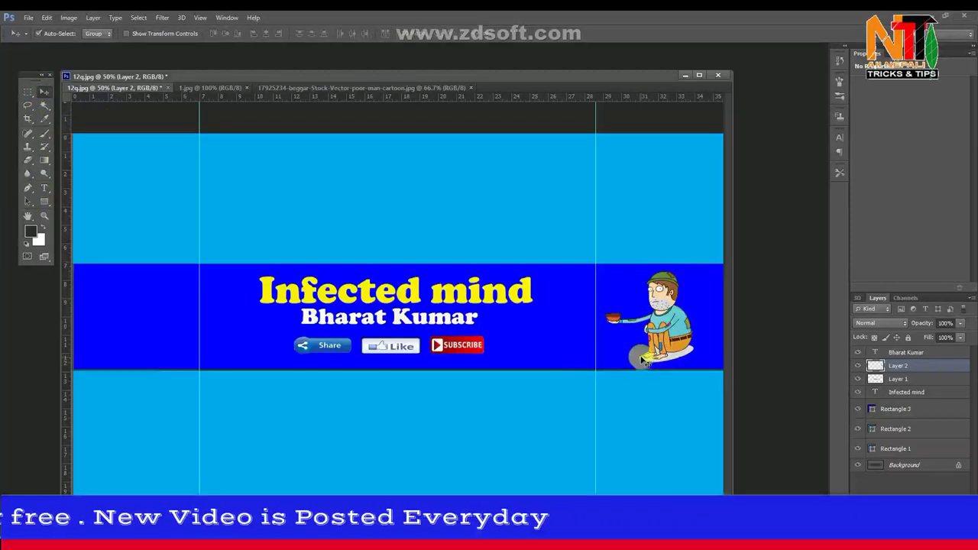
Duplicate the beggar, flip the copy horizontally, and move it to the band's left end
drag(646, 364, 191, 321)
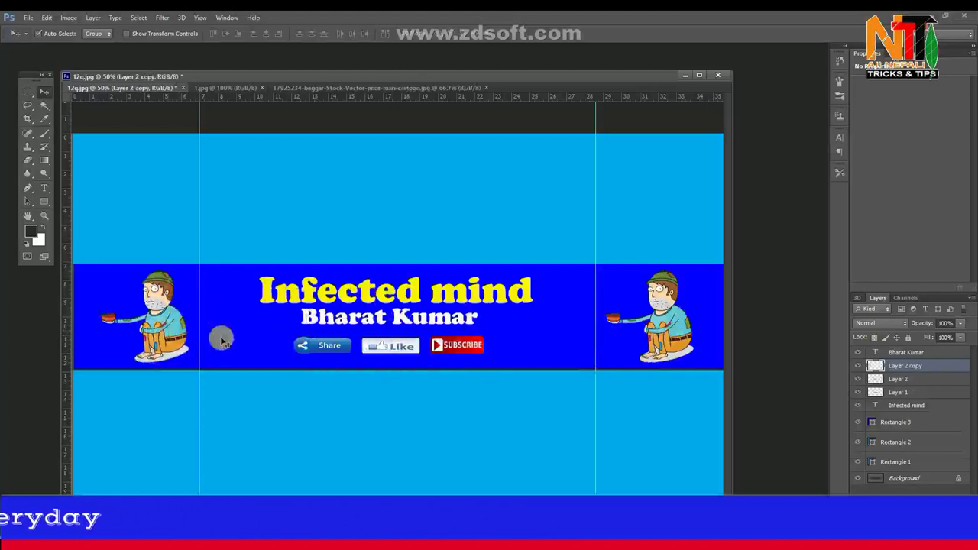
key(ctrl+t)
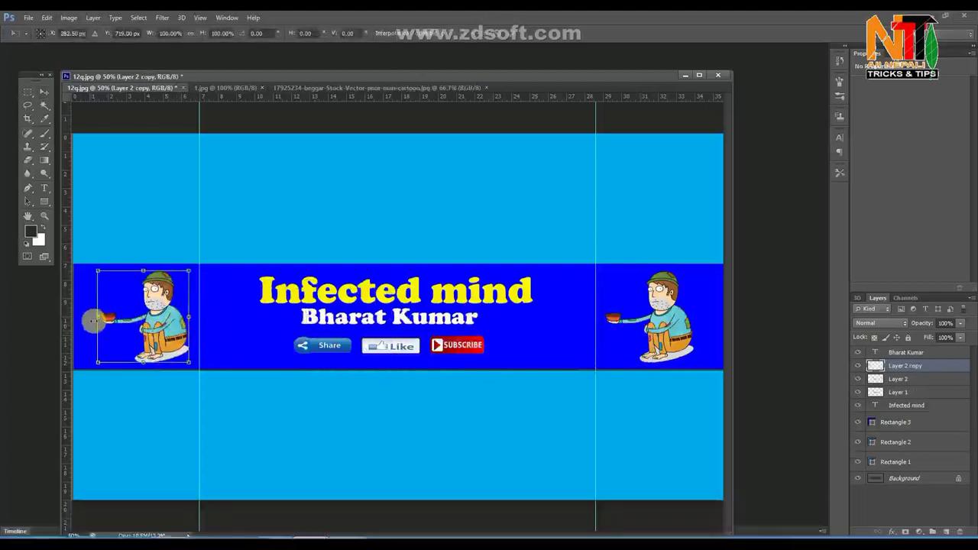
drag(92, 318, 273, 354)
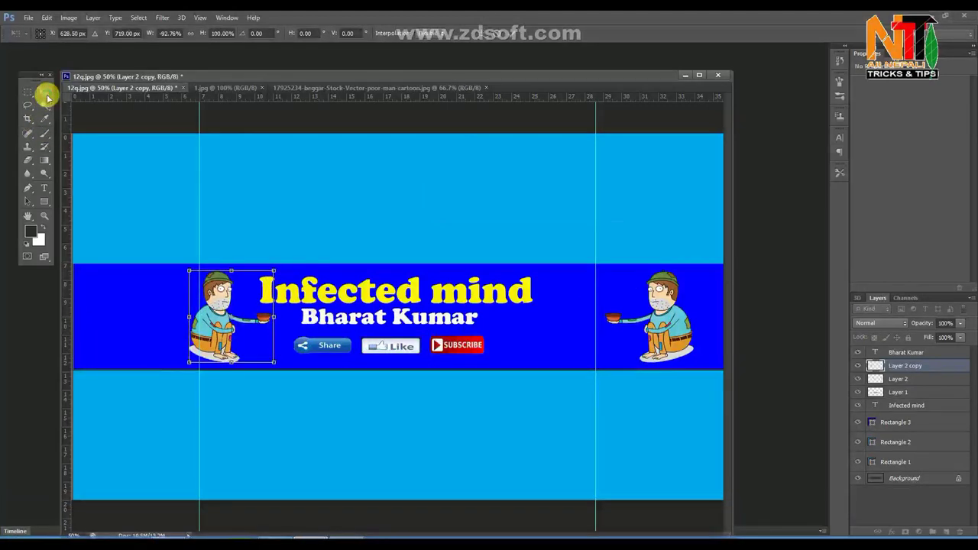
click(44, 92)
click(480, 210)
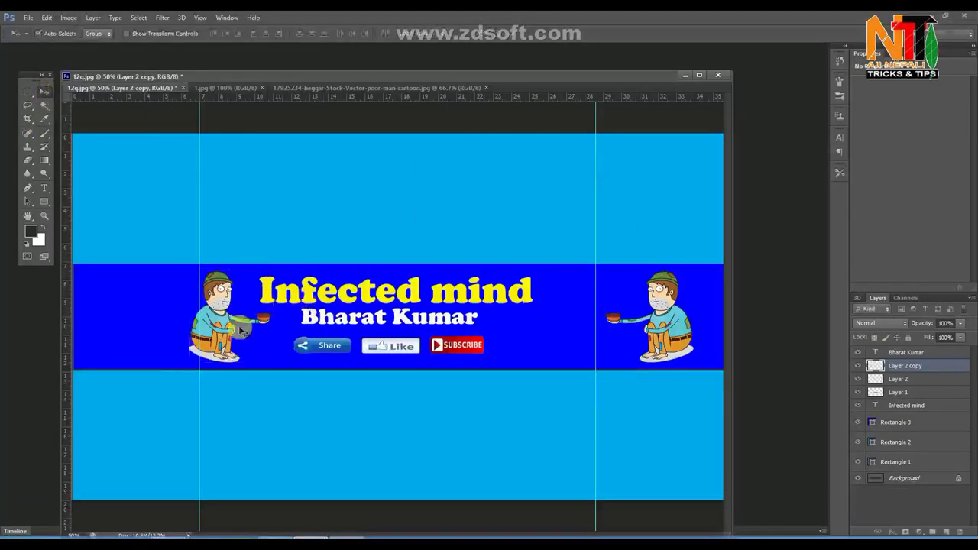
drag(217, 341, 152, 335)
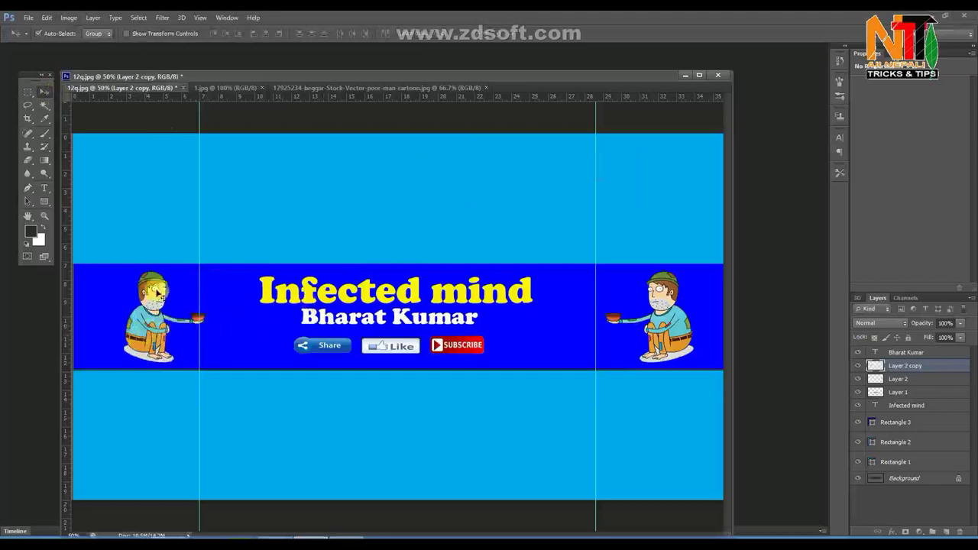
Open Save for Web and set the output format to JPEG
click(28, 17)
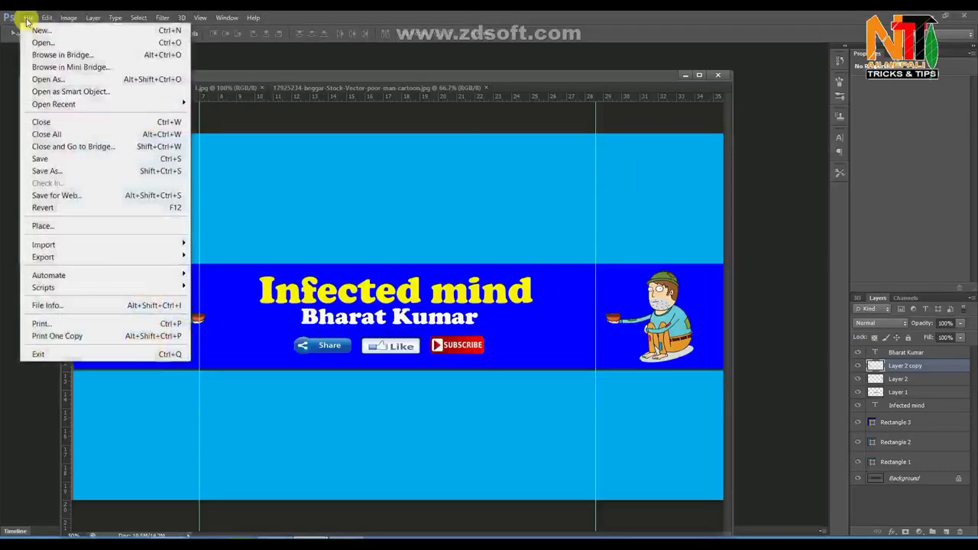
click(110, 197)
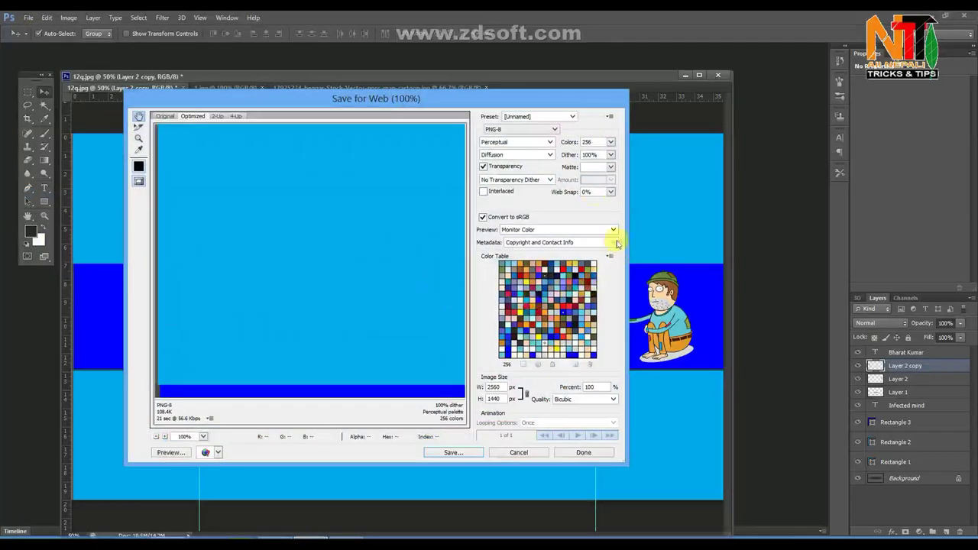
click(555, 130)
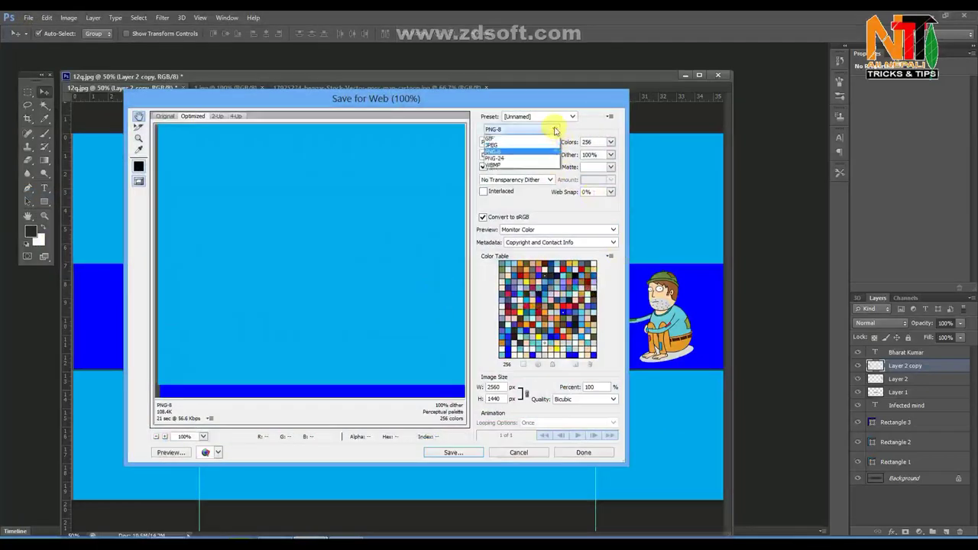
click(517, 144)
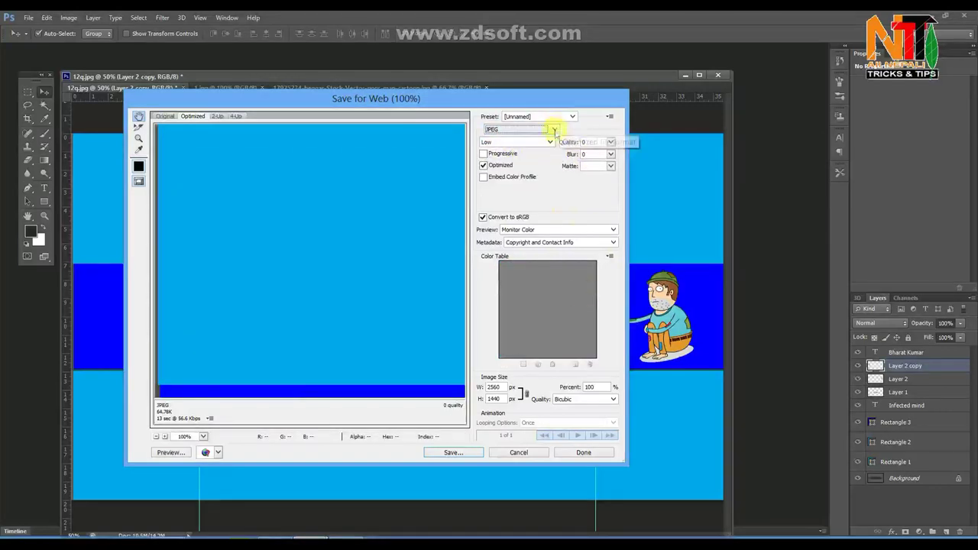
Save the JPEG over the existing 1280x720-XSs file, confirming the replacement
click(447, 455)
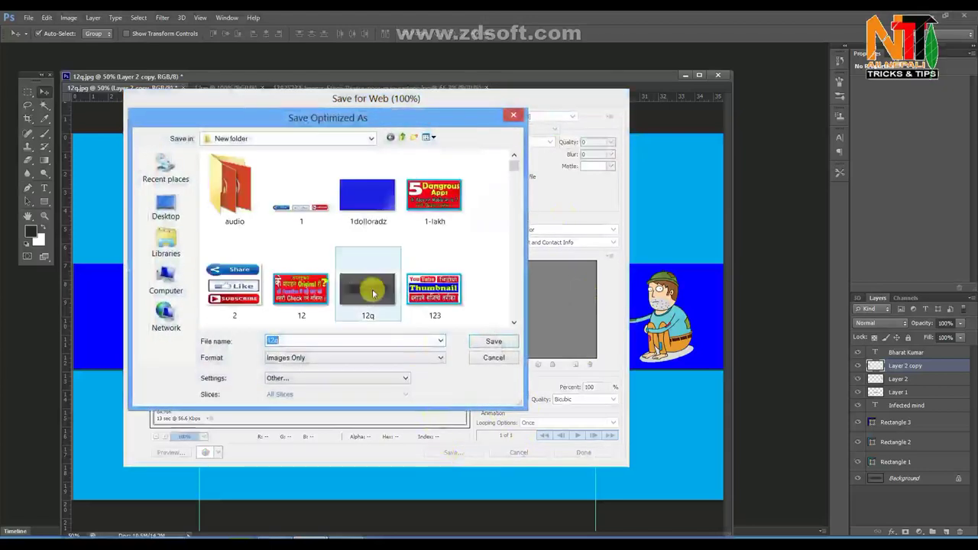
drag(513, 160, 516, 173)
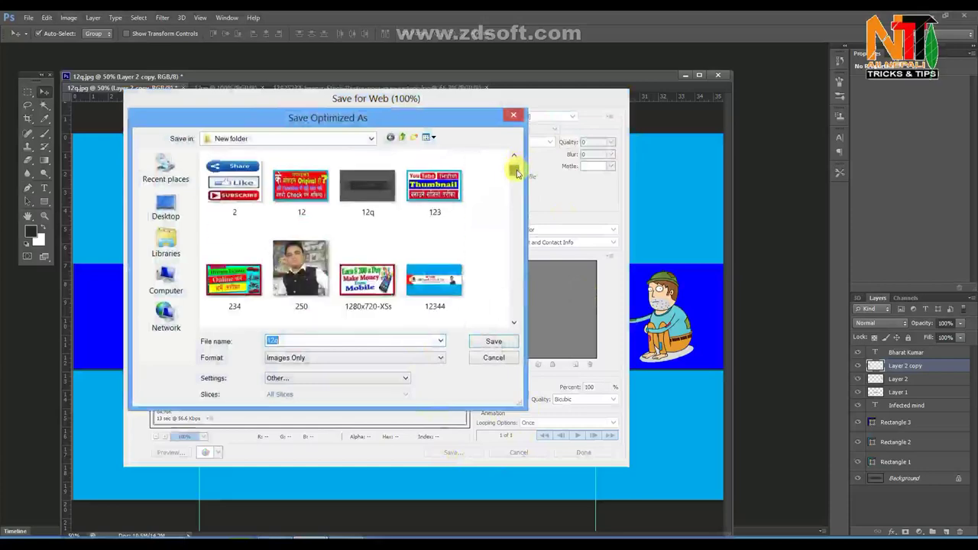
scroll(517, 173, down, 1)
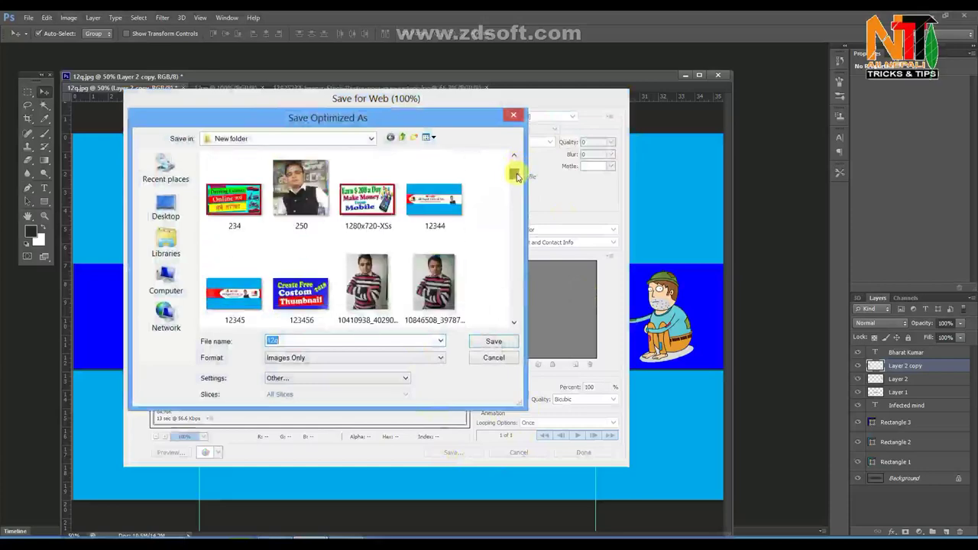
click(347, 210)
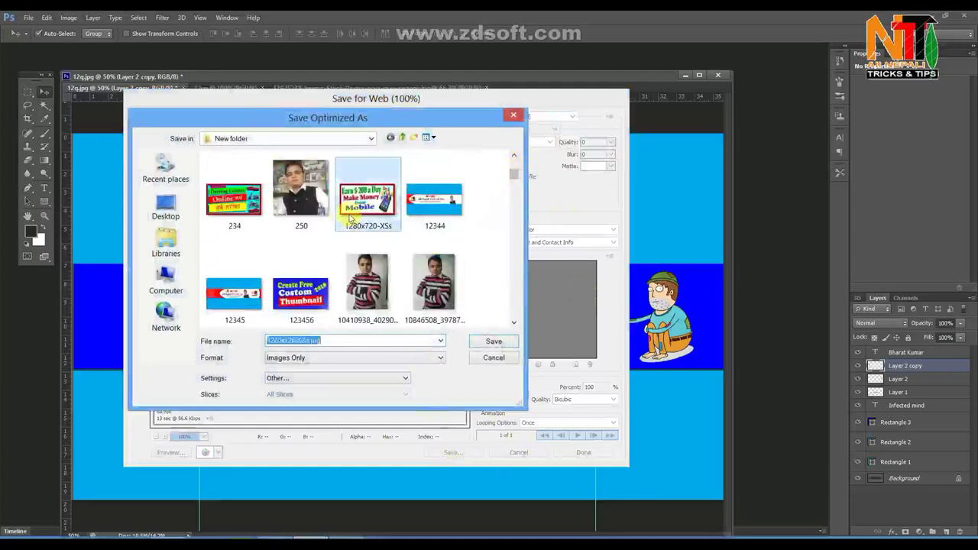
click(493, 342)
click(563, 276)
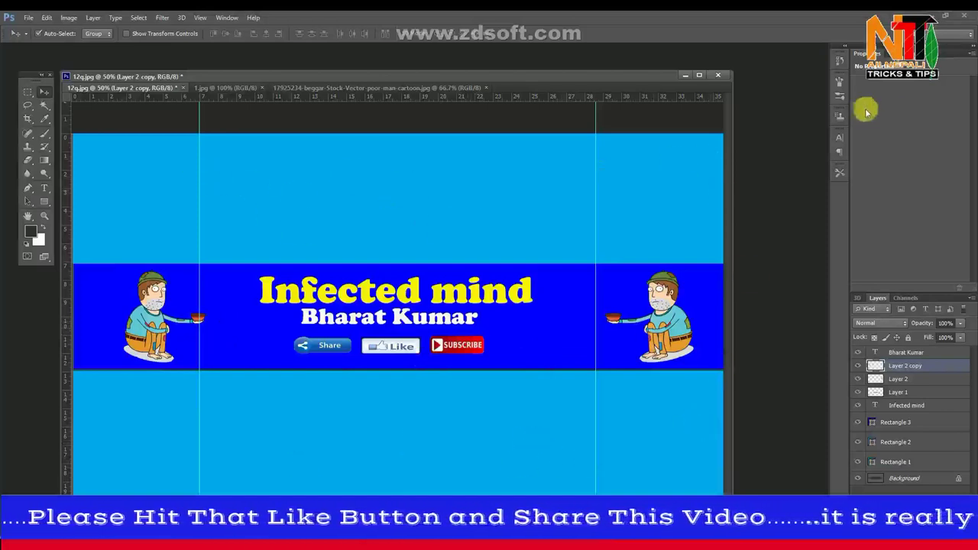
Minimise Photoshop and return to the Dashboard - YouTube tab in Chrome
click(937, 17)
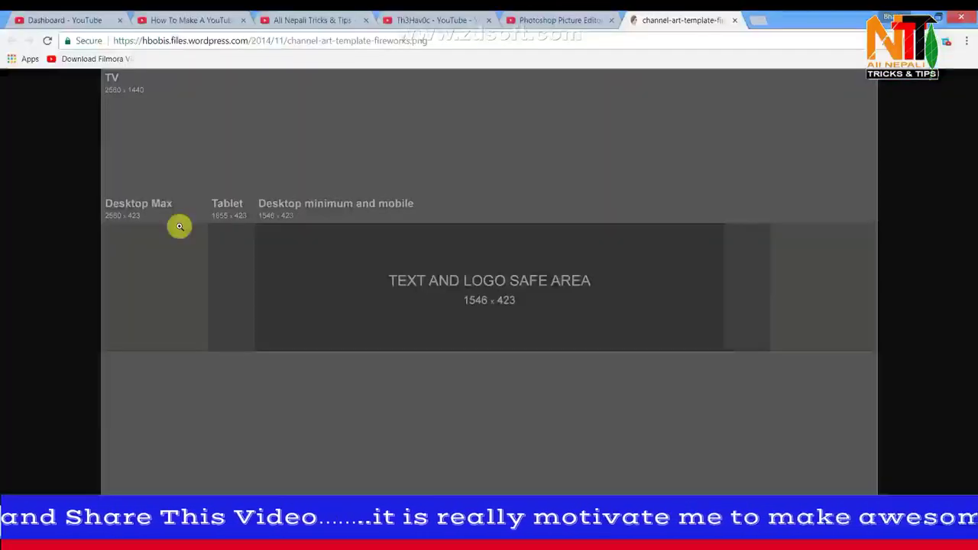
click(80, 22)
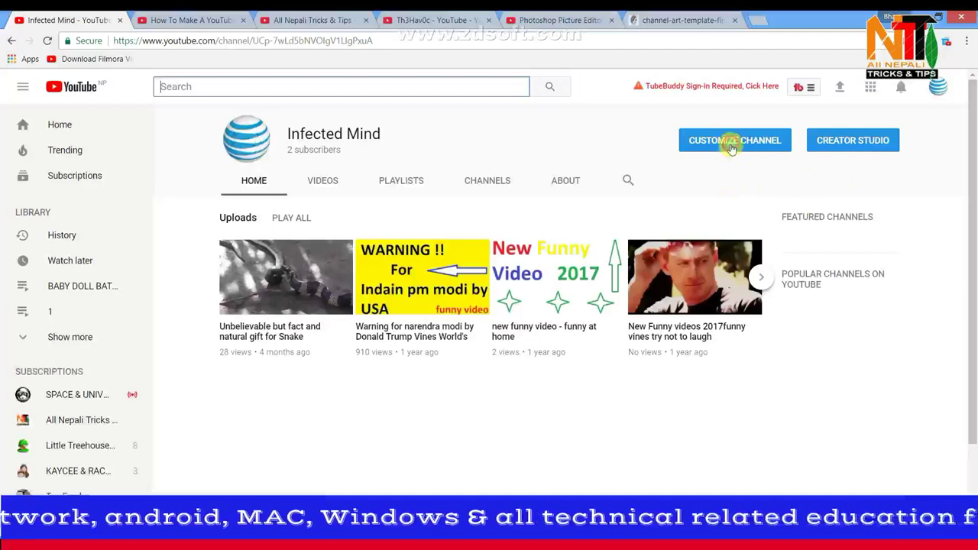
Choose Customize Channel, then Add channel art on the banner area
click(730, 149)
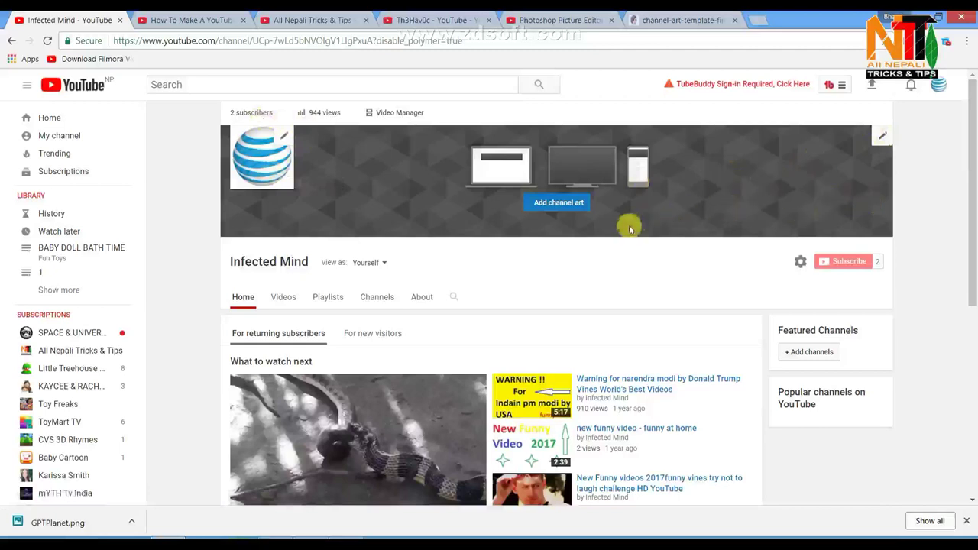
click(556, 205)
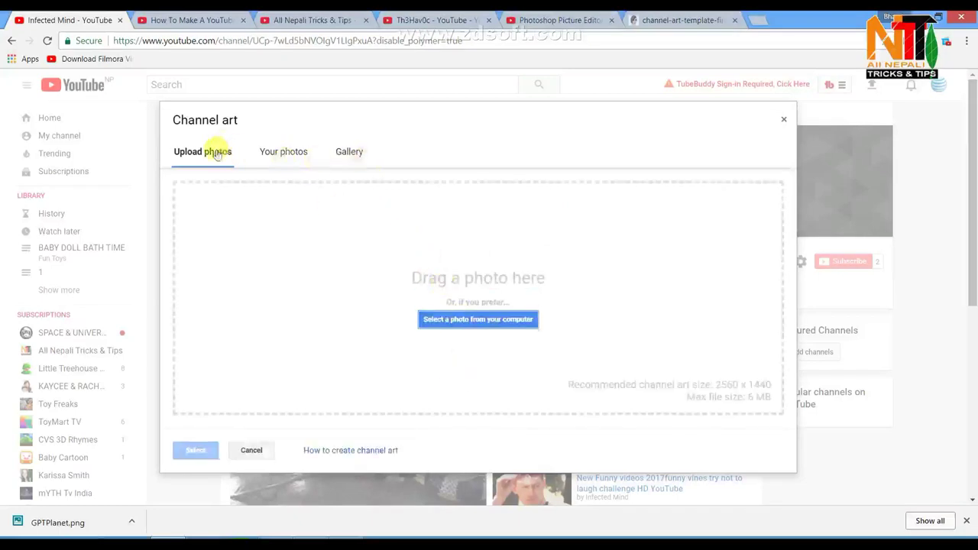
Upload 1280x720-XSs from the computer as the new channel art
click(481, 321)
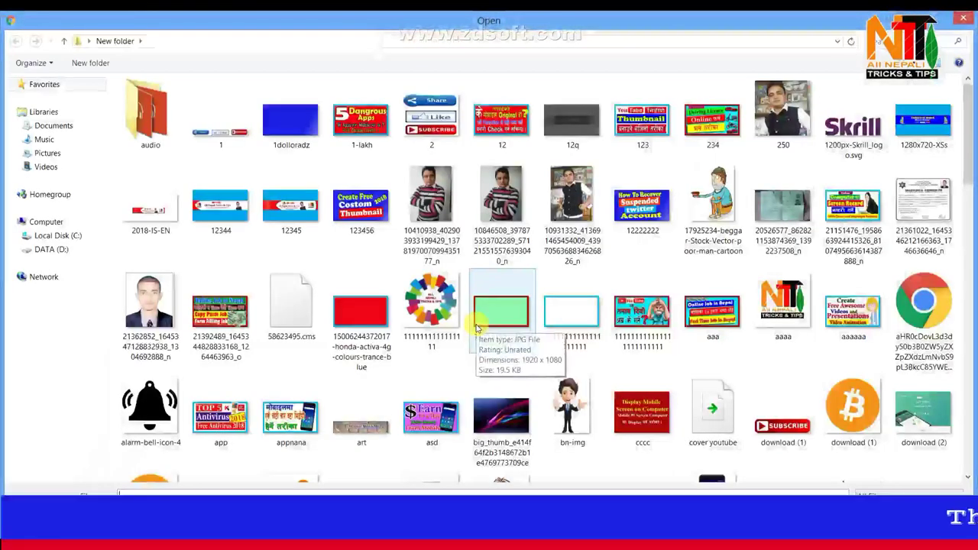
click(929, 128)
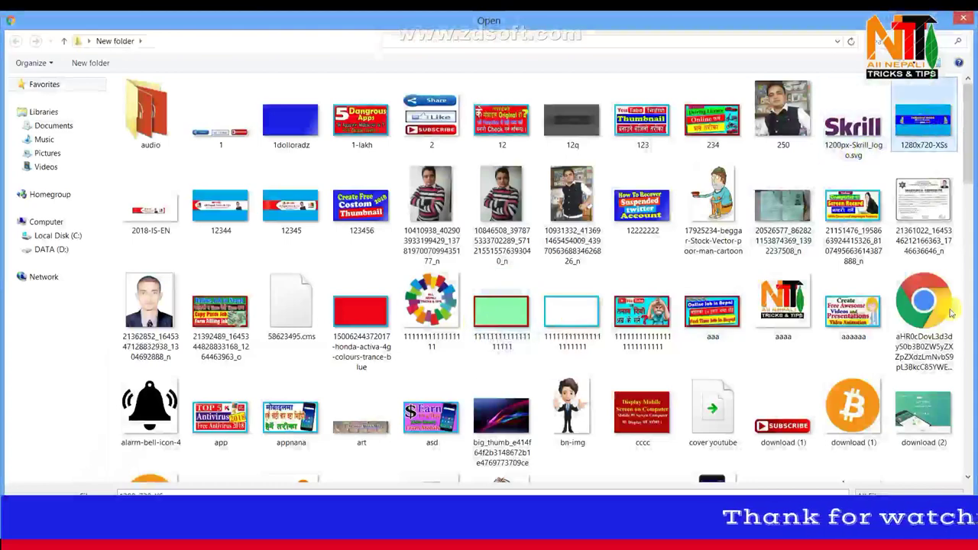
key(Return)
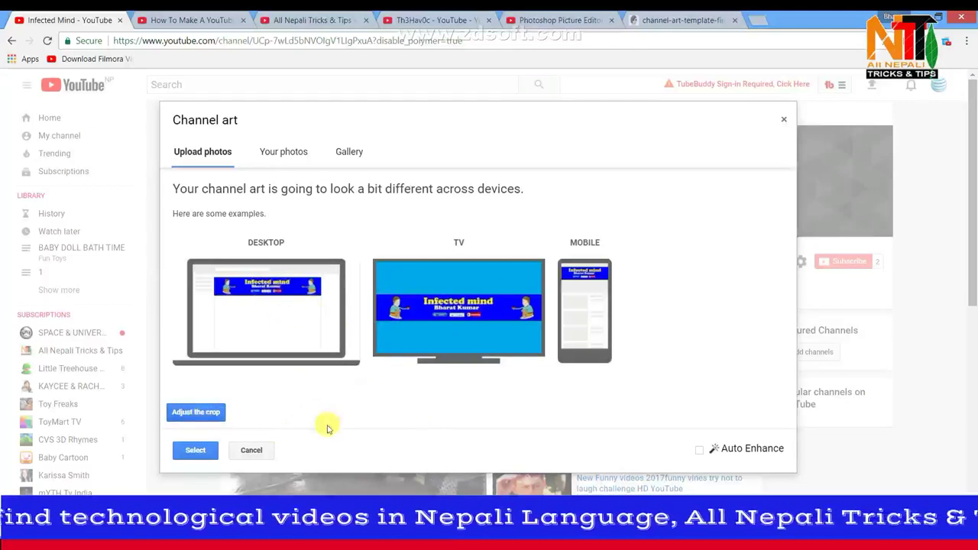
Confirm the uploaded Infected mind banner as the channel art with Select
click(195, 452)
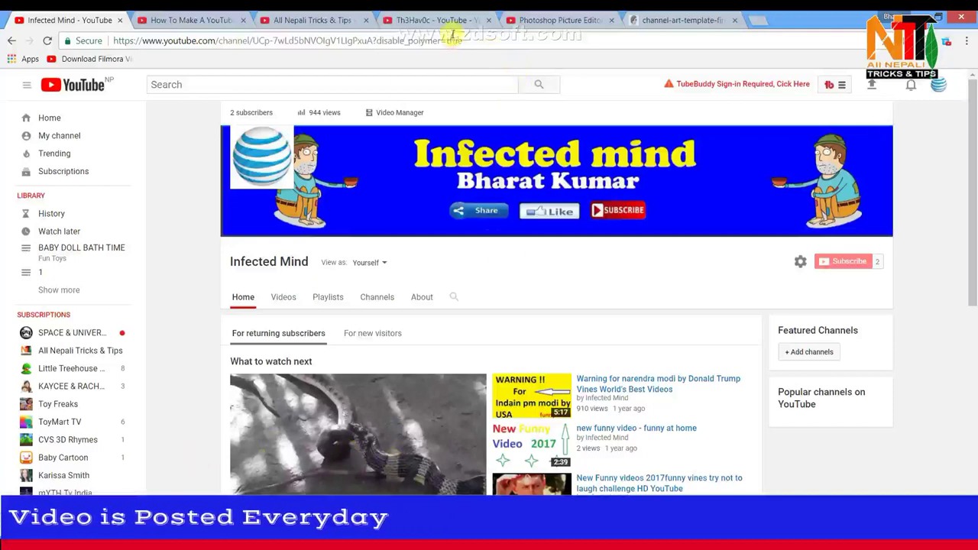
Go via the channel-art template tab to the All Nepali Tricks & Tips channel tab
click(680, 19)
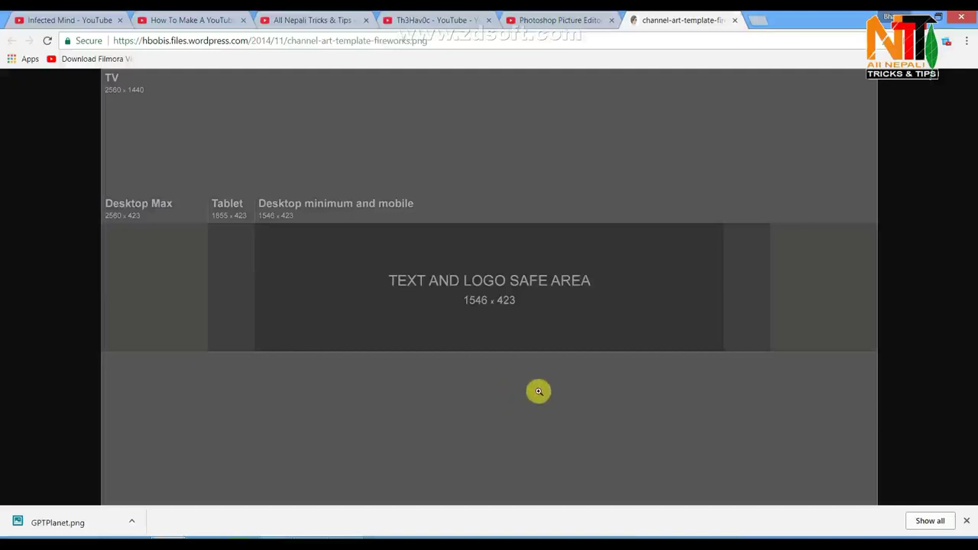
click(307, 19)
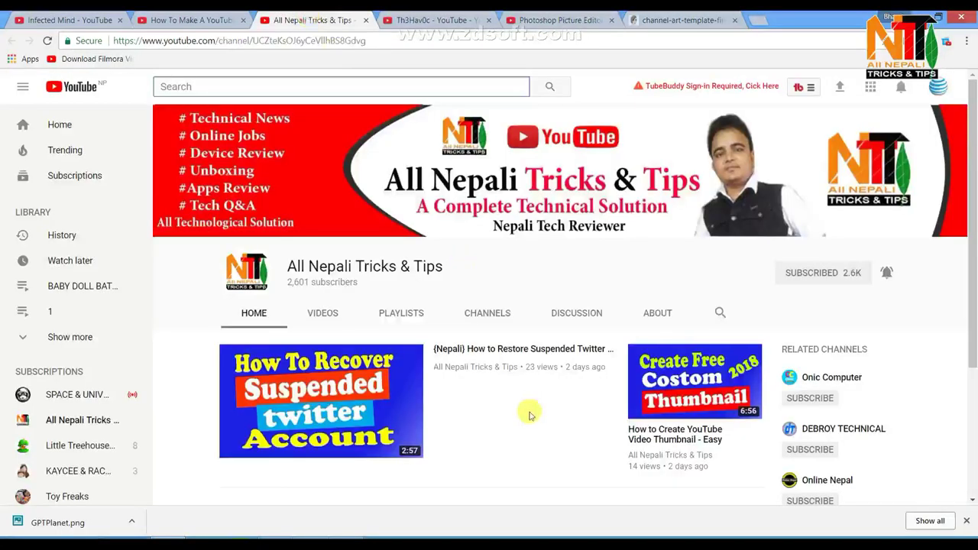